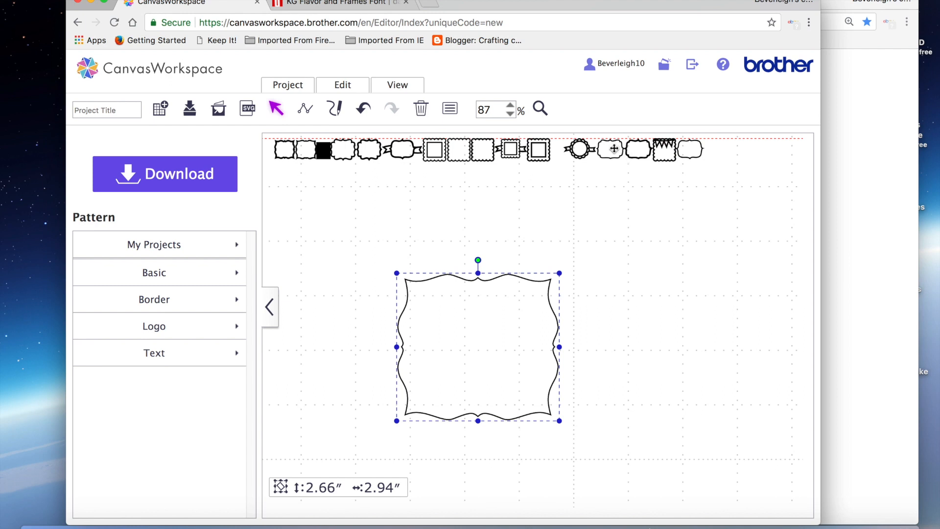
# - Switch to the DaFont page and search the site for "Kg flavor"
pyautogui.click(359, 5)
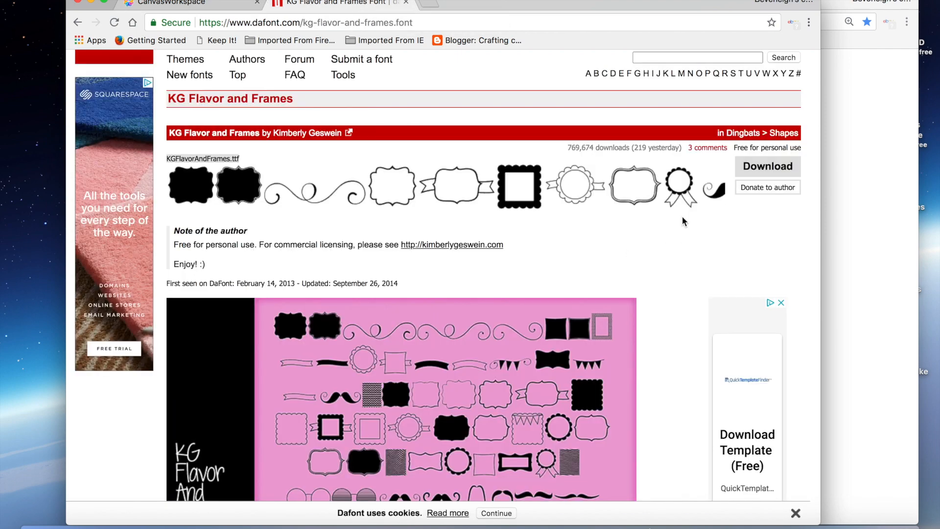
pyautogui.click(646, 57)
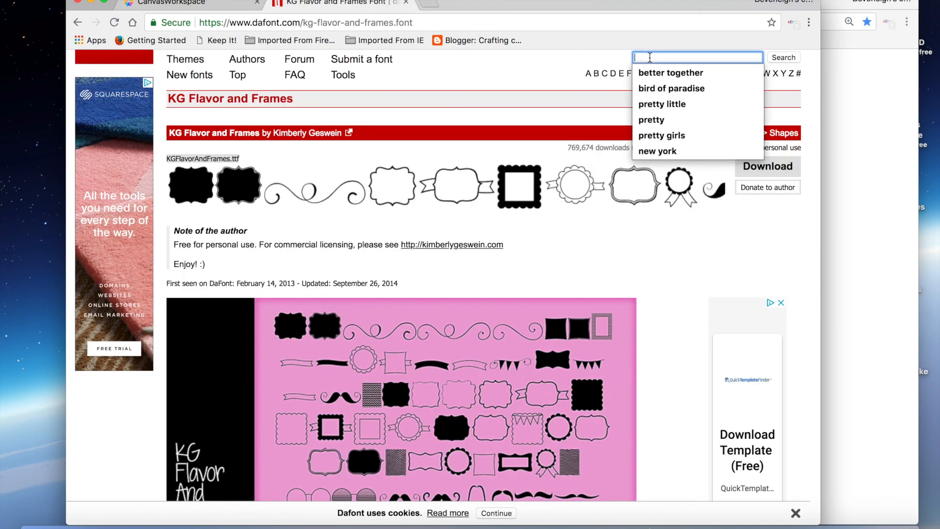
pyautogui.write('KG')
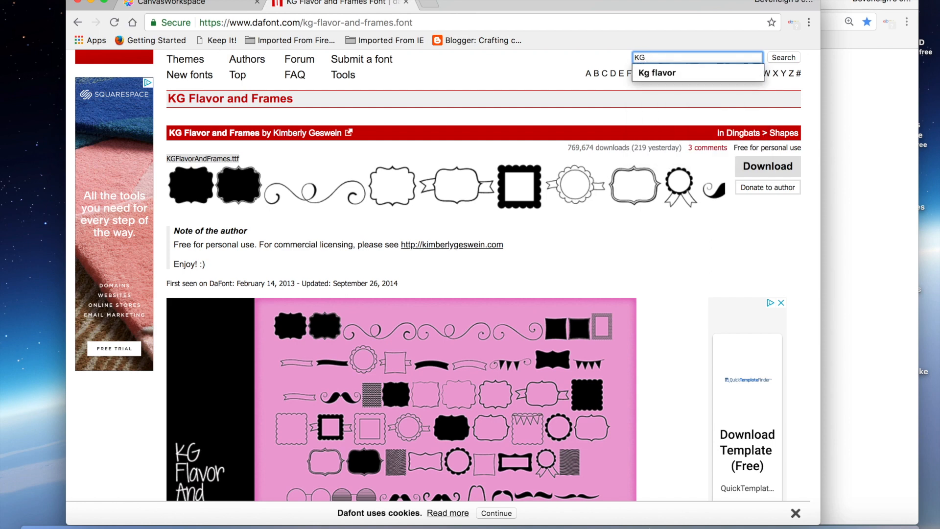
pyautogui.press('Down')
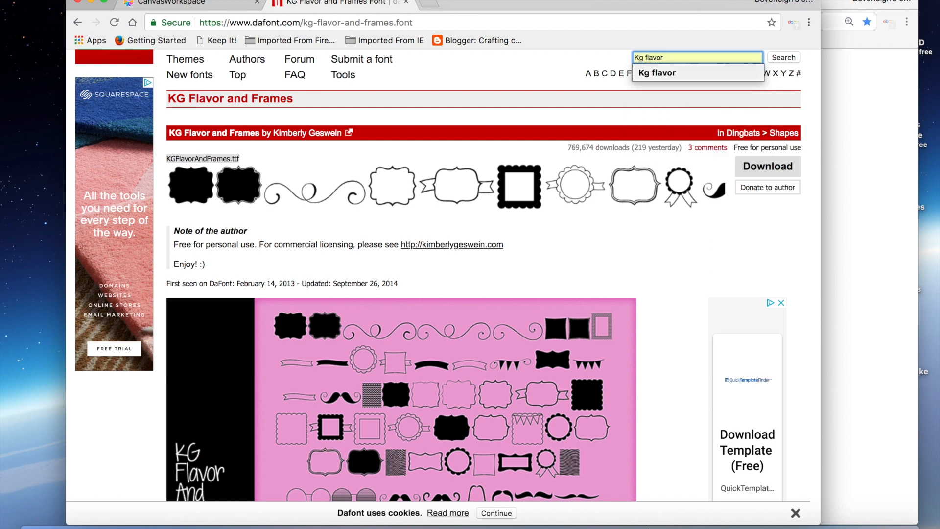
pyautogui.press('Return')
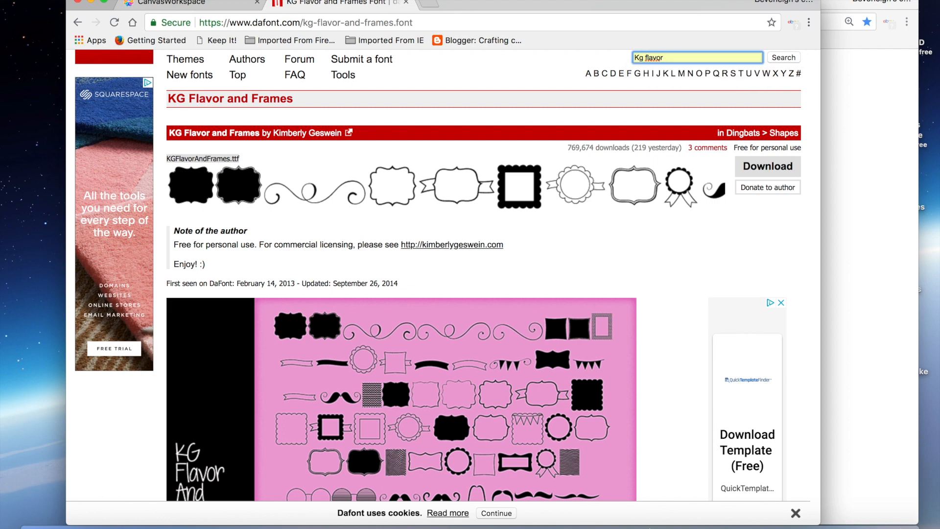
pyautogui.click(779, 57)
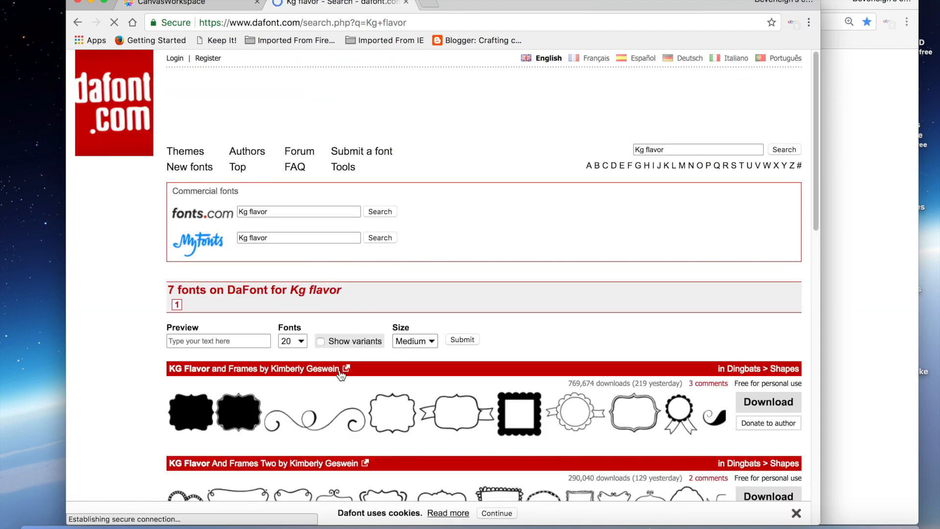
# - Open the KG Flavor and Frames font page among the results and find its download option
pyautogui.click(258, 403)
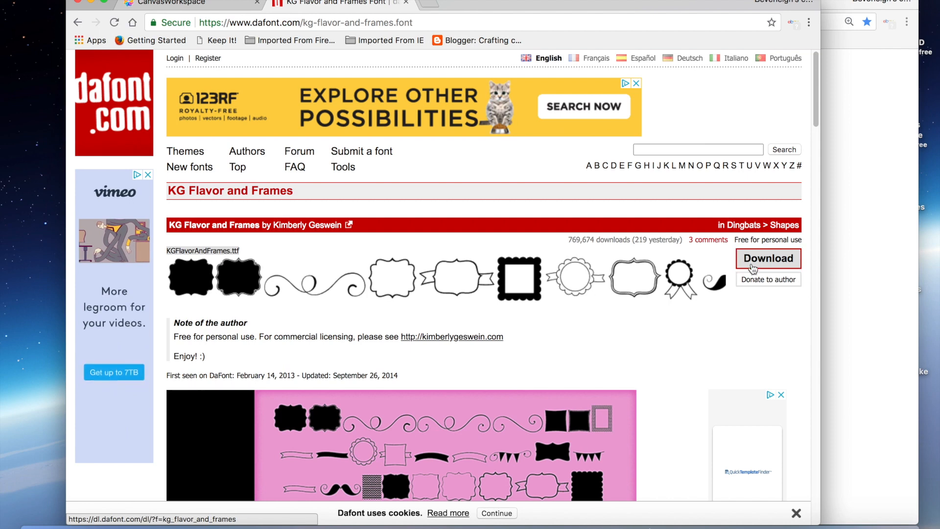
pyautogui.click(789, 267)
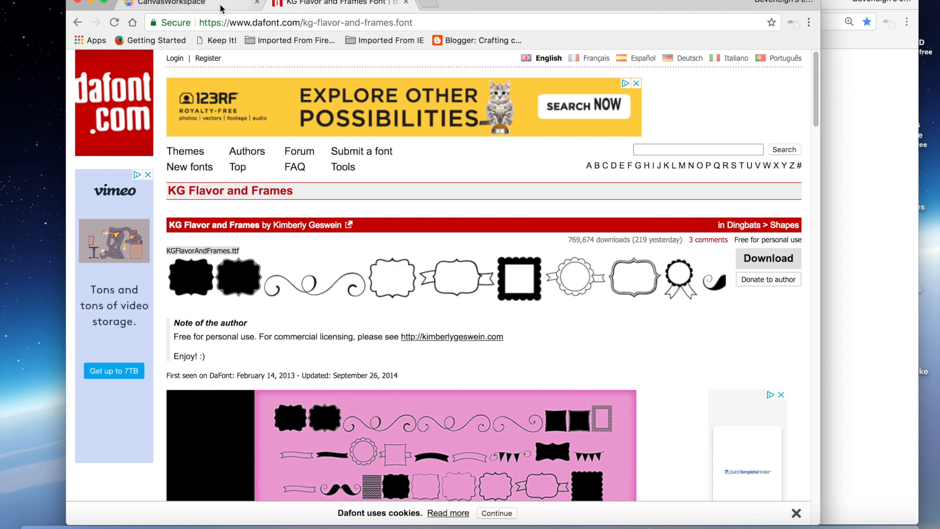
# - Return to the CanvasWorkspace project and expand the browser window to full screen
pyautogui.click(705, 526)
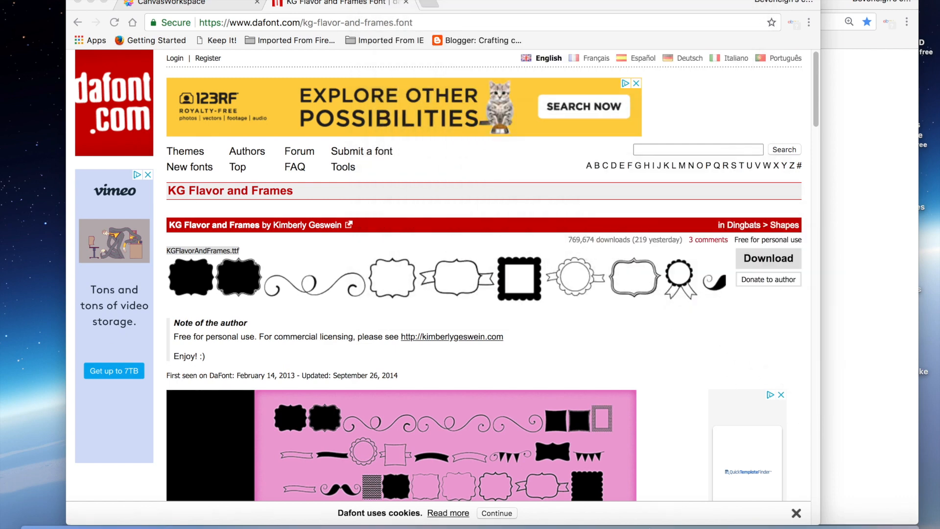
pyautogui.click(208, 2)
pyautogui.scroll(-5, 663, 222)
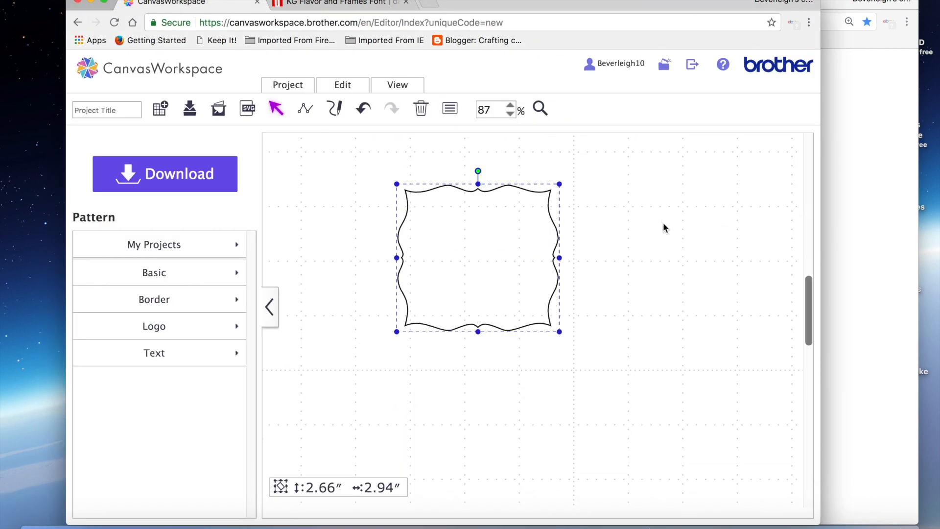
pyautogui.scroll(10, 660, 224)
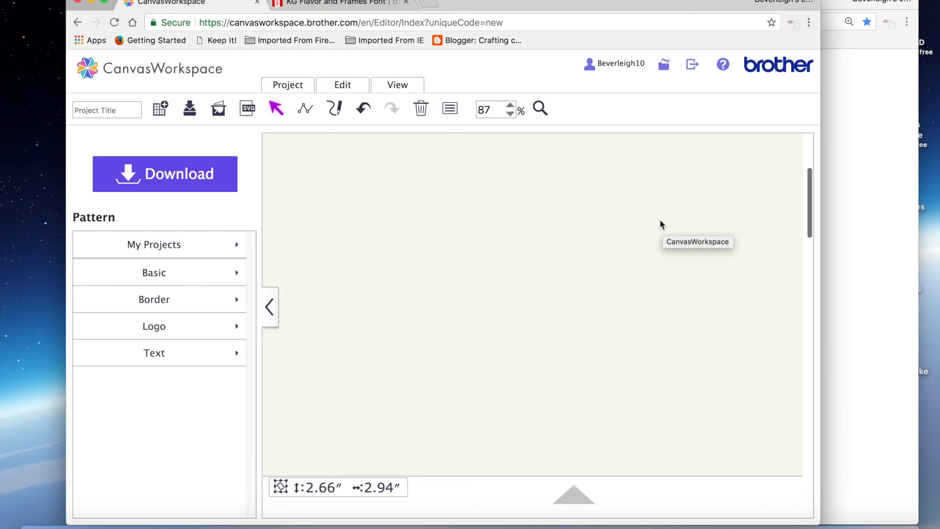
pyautogui.scroll(-3, 660, 224)
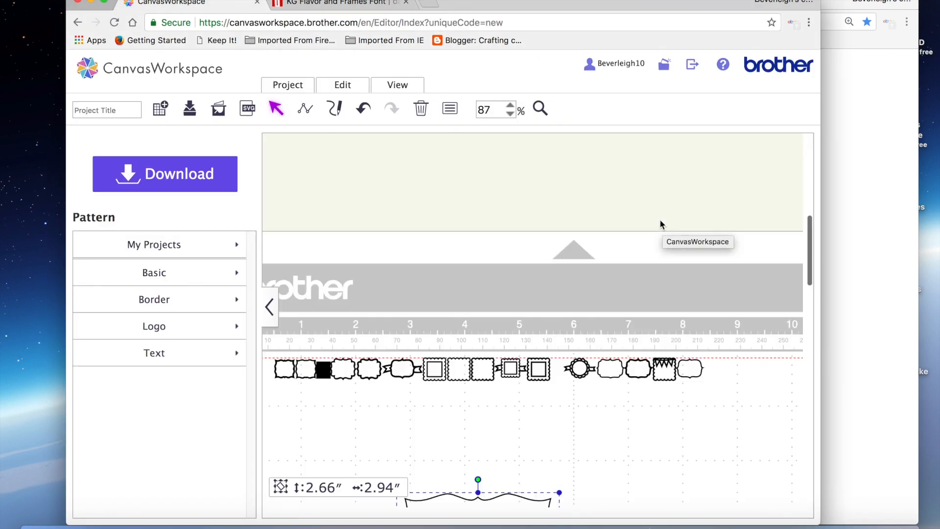
pyautogui.click(104, 1)
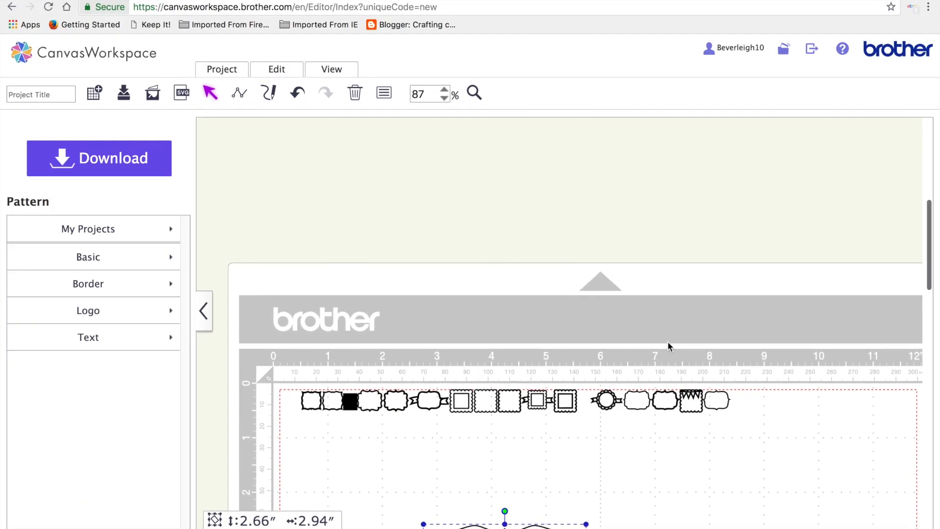
pyautogui.scroll(3, 777, 275)
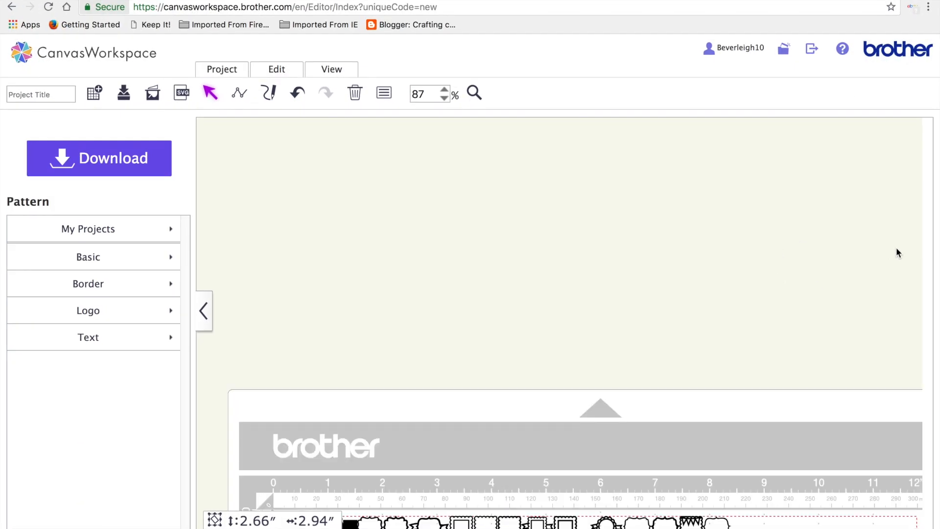
pyautogui.moveTo(931, 224); pyautogui.dragTo(926, 293)
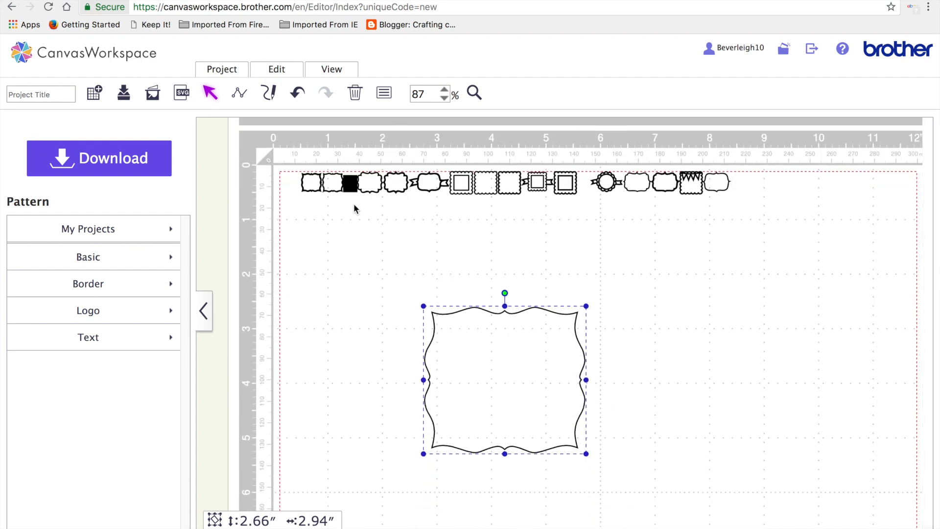
# - Place the solid black square from the row in open mat space and enlarge the large wavy frame to about 3.37 × 3.72 inches
pyautogui.click(387, 212)
pyautogui.moveTo(464, 320); pyautogui.dragTo(351, 222)
pyautogui.moveTo(350, 185); pyautogui.dragTo(592, 267)
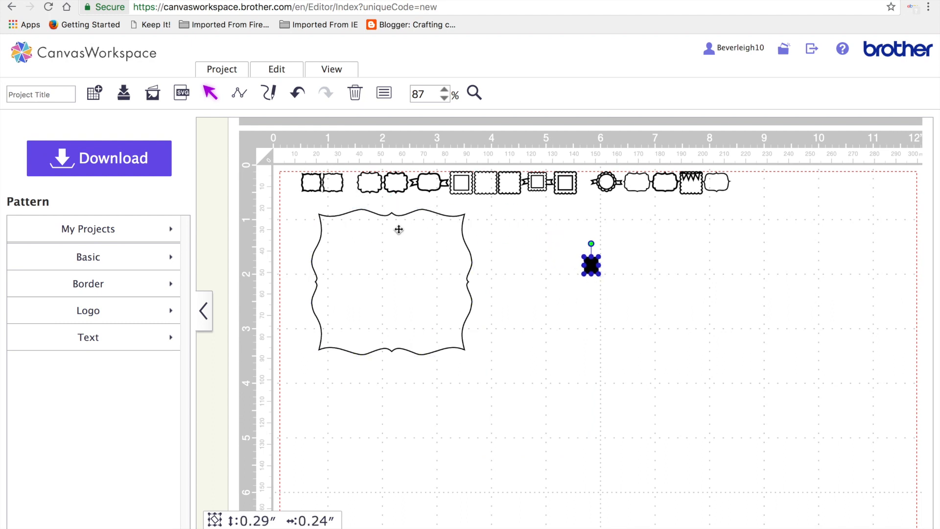
pyautogui.moveTo(371, 266); pyautogui.dragTo(439, 371)
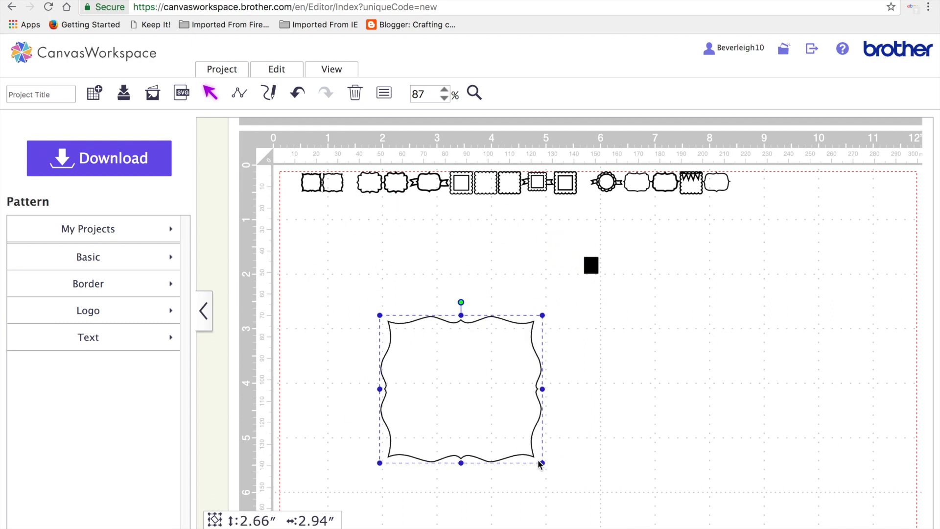
pyautogui.moveTo(543, 462)
pyautogui.mouseDown()
pyautogui.moveTo(566, 466)
pyautogui.moveTo(585, 501)
pyautogui.mouseUp()
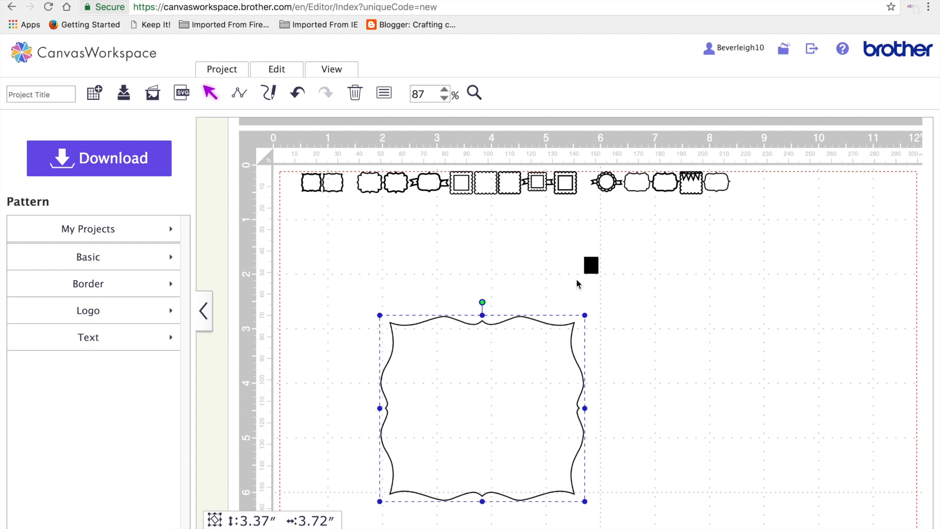
# - Enlarge the black square to about 5.35 × 4.46 inches to expose its stripes, and delete it from the mat
pyautogui.click(589, 267)
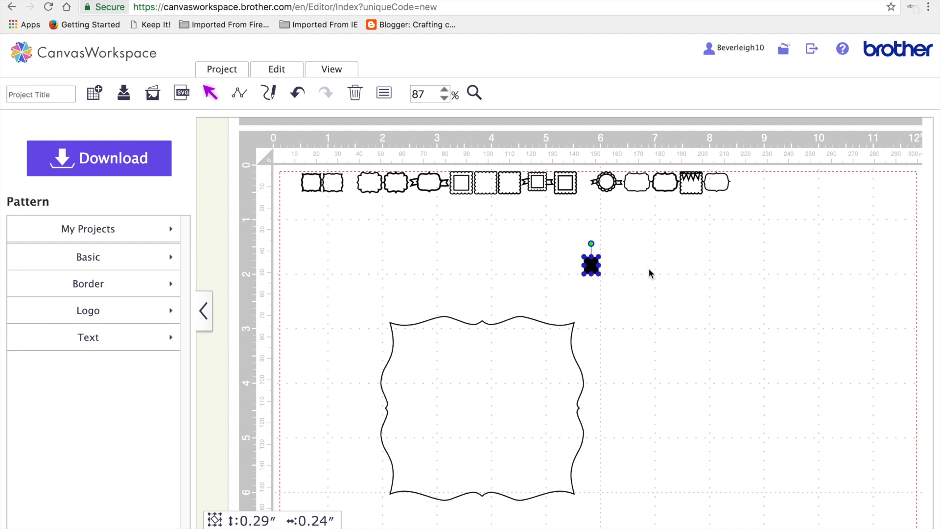
pyautogui.moveTo(597, 273)
pyautogui.mouseDown()
pyautogui.moveTo(660, 296)
pyautogui.moveTo(746, 397)
pyautogui.mouseUp()
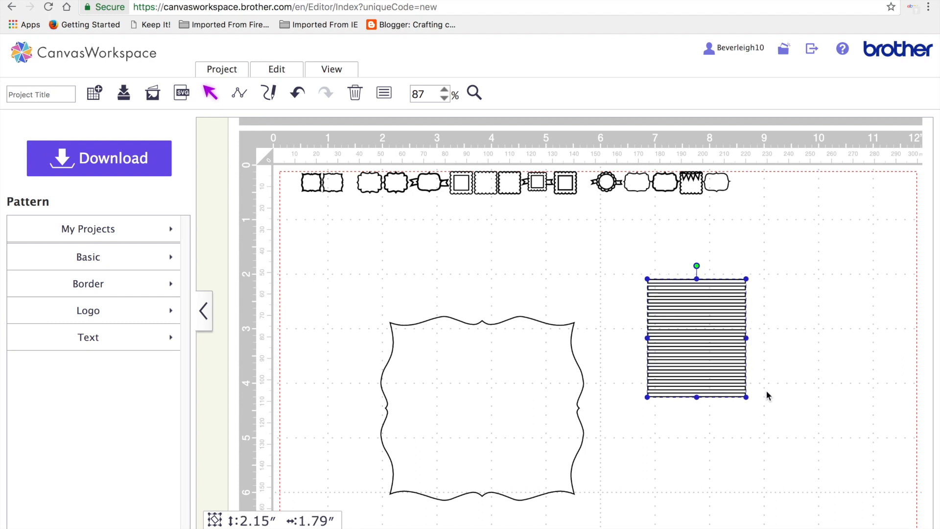
pyautogui.moveTo(749, 399)
pyautogui.mouseDown()
pyautogui.moveTo(799, 434)
pyautogui.moveTo(888, 472)
pyautogui.mouseUp()
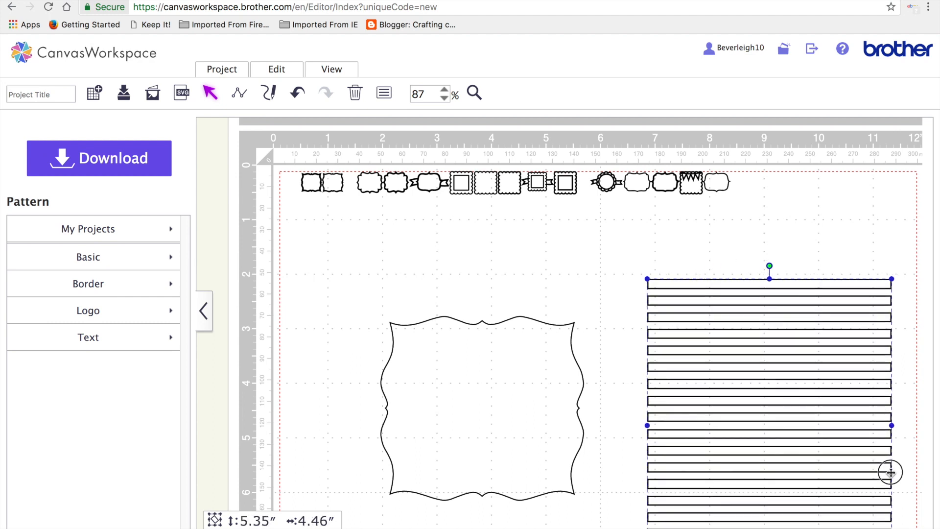
pyautogui.click(774, 260)
pyautogui.moveTo(699, 285); pyautogui.dragTo(723, 208)
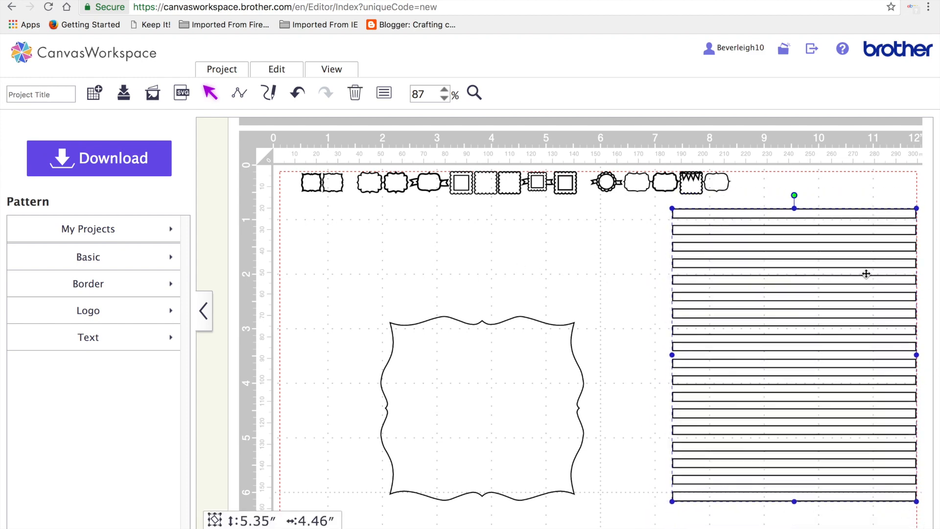
pyautogui.press('Delete')
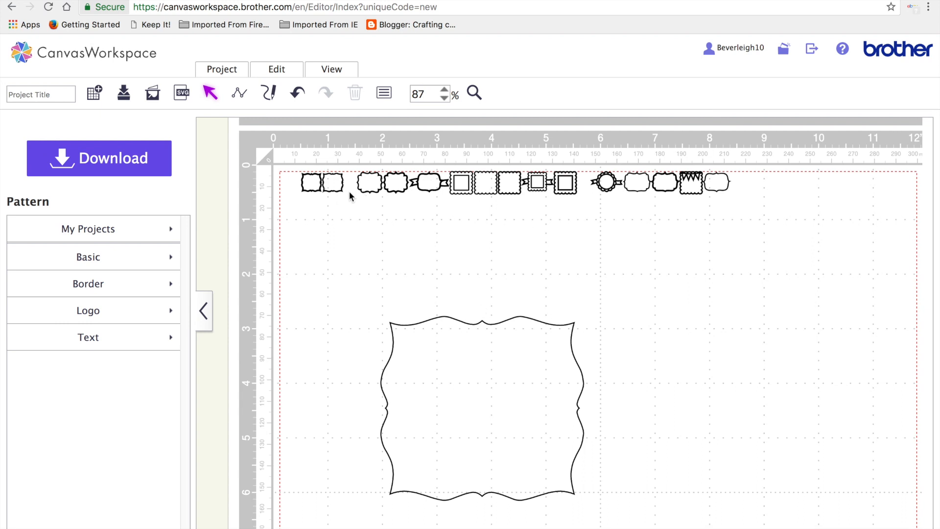
# - Pull the first frame after the gap out of the row and enlarge it to about 3.80 × 4.60 inches
pyautogui.click(369, 183)
pyautogui.moveTo(370, 184); pyautogui.dragTo(874, 408)
pyautogui.moveTo(780, 380); pyautogui.dragTo(787, 346)
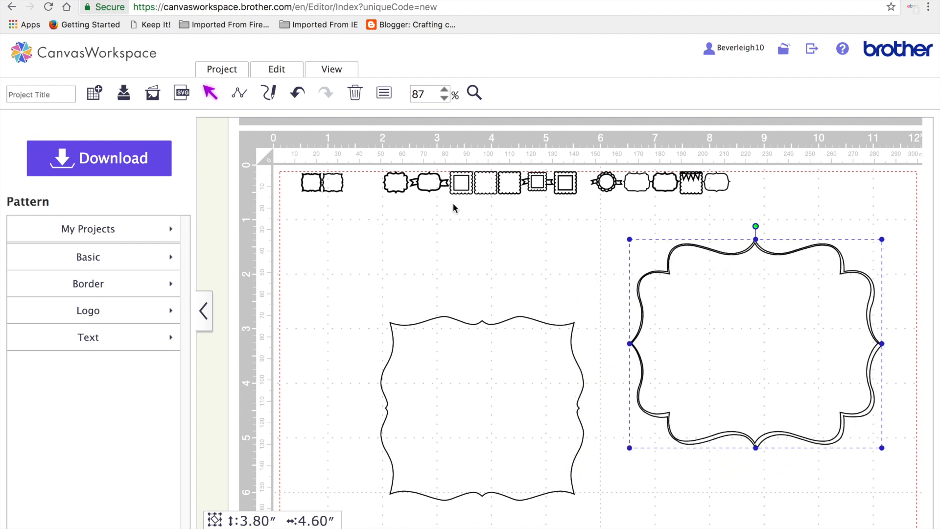
# - Move the next thick-outlined bracket frame from the row to the lower mat area and delete the enlarged thin-bordered frame
pyautogui.click(399, 183)
pyautogui.moveTo(394, 184); pyautogui.dragTo(757, 489)
pyautogui.moveTo(769, 418); pyautogui.dragTo(775, 367)
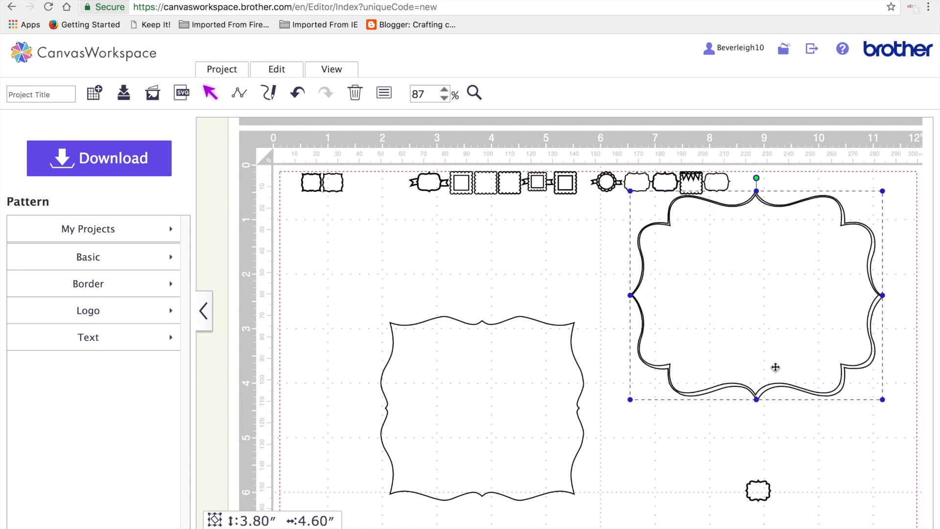
pyautogui.press('Delete')
# - Enlarge the small bracket frame to about 3.51 × 4.13 inches and position it beside the wavy frame
pyautogui.click(757, 489)
pyautogui.moveTo(758, 489); pyautogui.dragTo(878, 428)
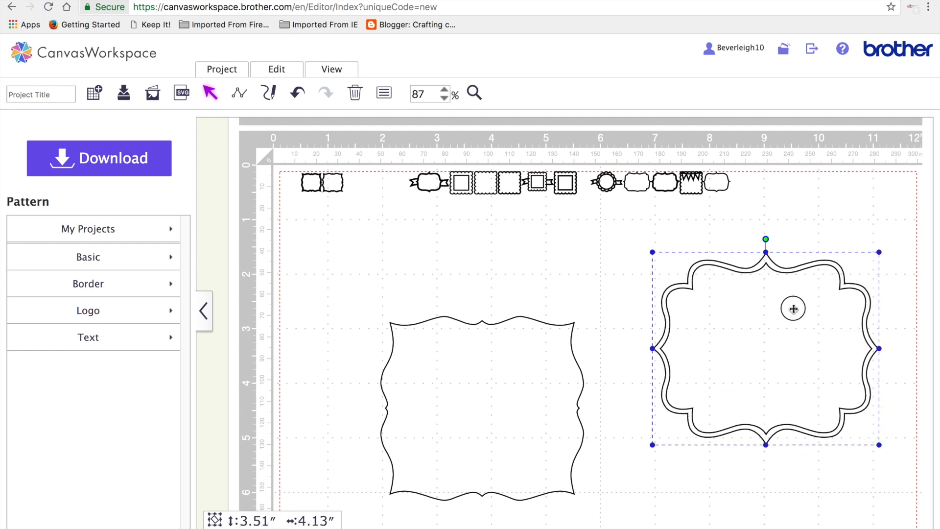
pyautogui.moveTo(793, 308); pyautogui.dragTo(764, 297)
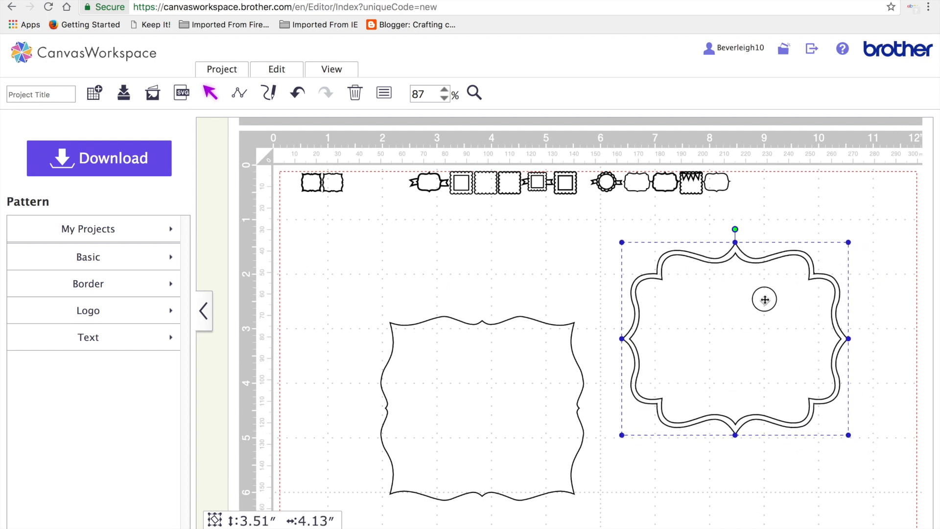
# - Fill the enlarged bracket frame with dark red through its properties and shift it slightly toward the wavy frame
pyautogui.click(384, 96)
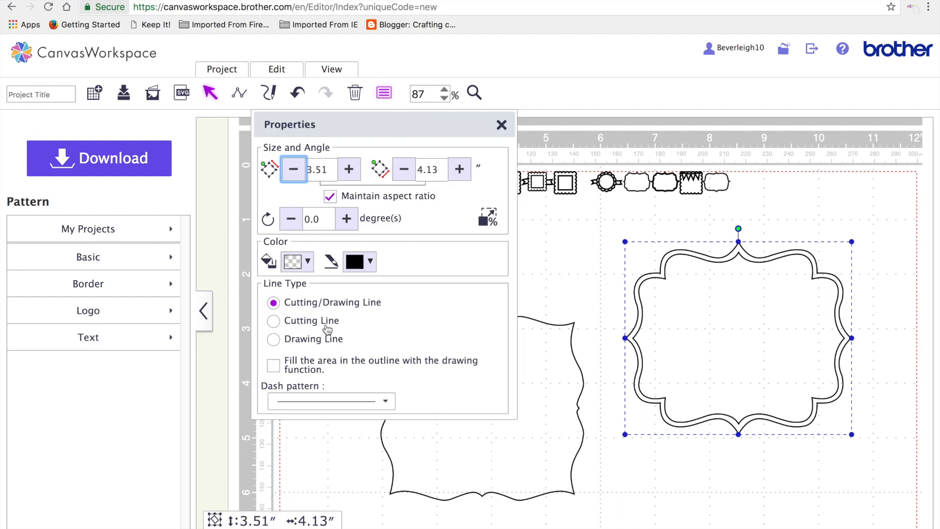
pyautogui.click(306, 267)
pyautogui.click(354, 293)
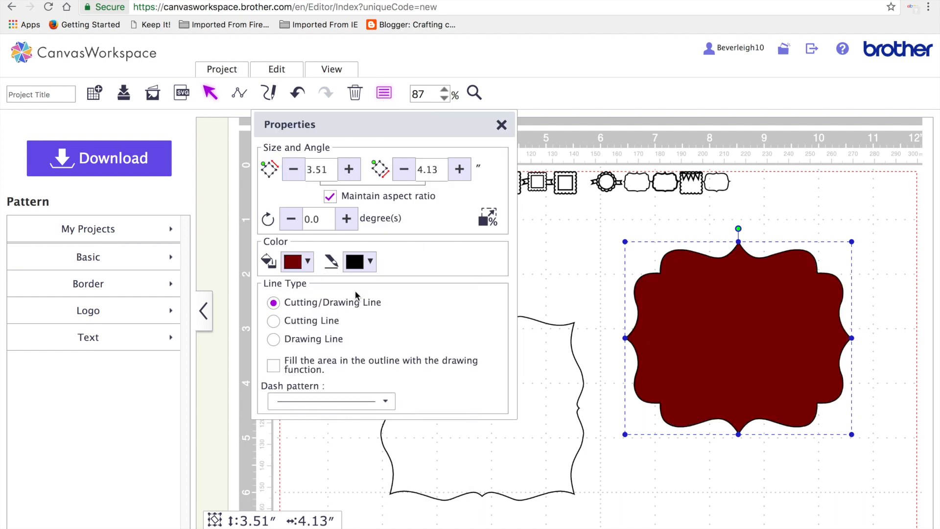
pyautogui.moveTo(746, 334); pyautogui.dragTo(778, 309)
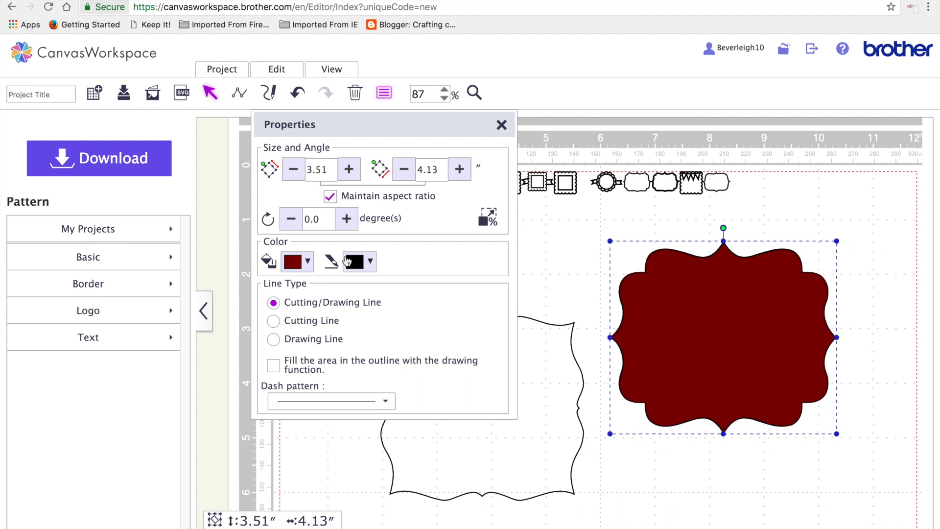
# - Set the view to show only cutting lines and nudge the double-outlined bracket frame slightly down
pyautogui.click(345, 72)
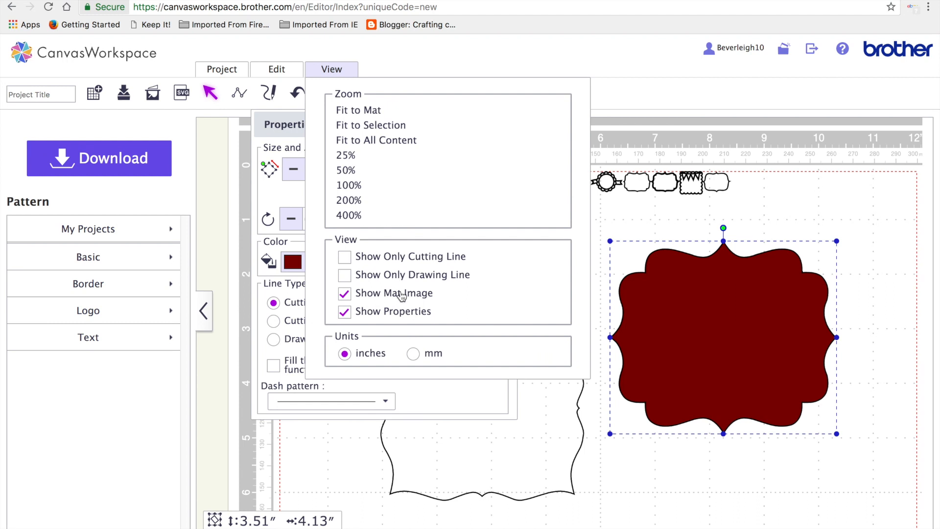
pyautogui.click(403, 265)
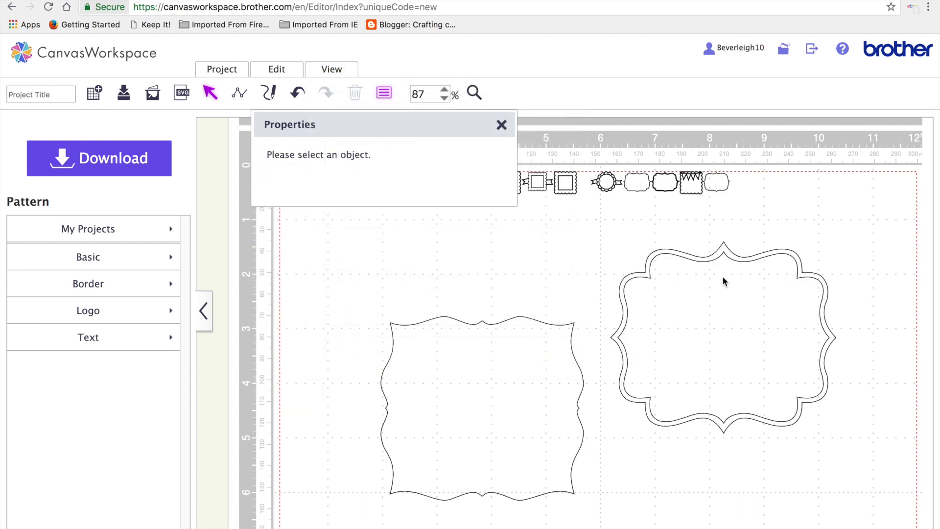
pyautogui.moveTo(715, 256); pyautogui.dragTo(707, 260)
pyautogui.click(692, 259)
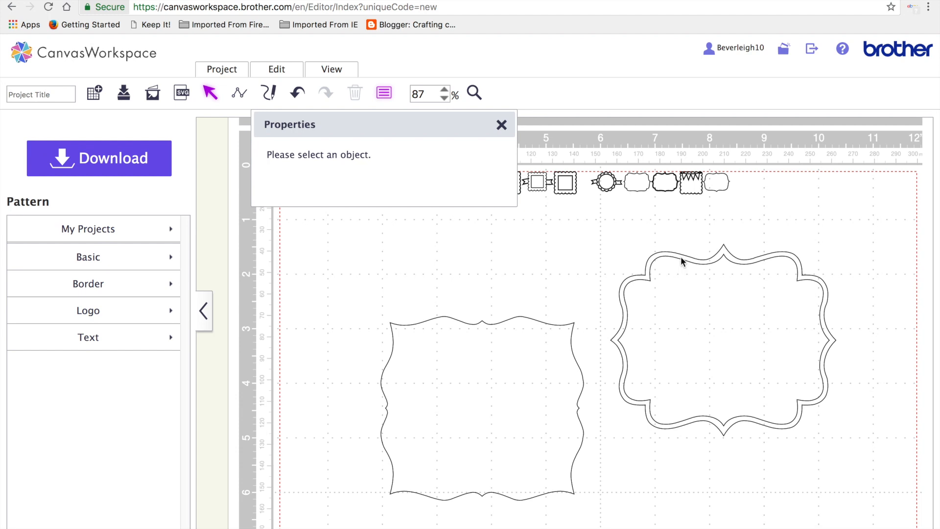
# - Try splitting the double-outlined bracket frame with Process Overlap and select both resulting outline pieces
pyautogui.moveTo(614, 226); pyautogui.dragTo(800, 335)
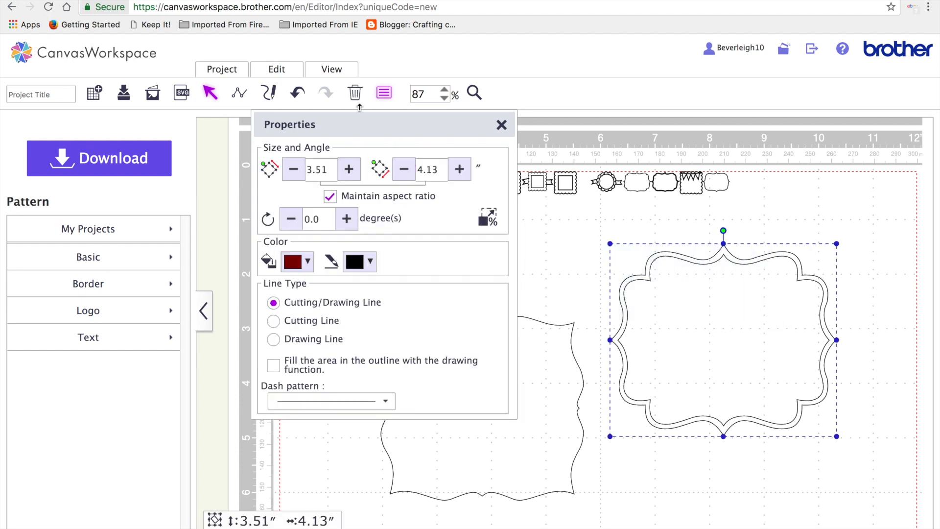
pyautogui.click(276, 69)
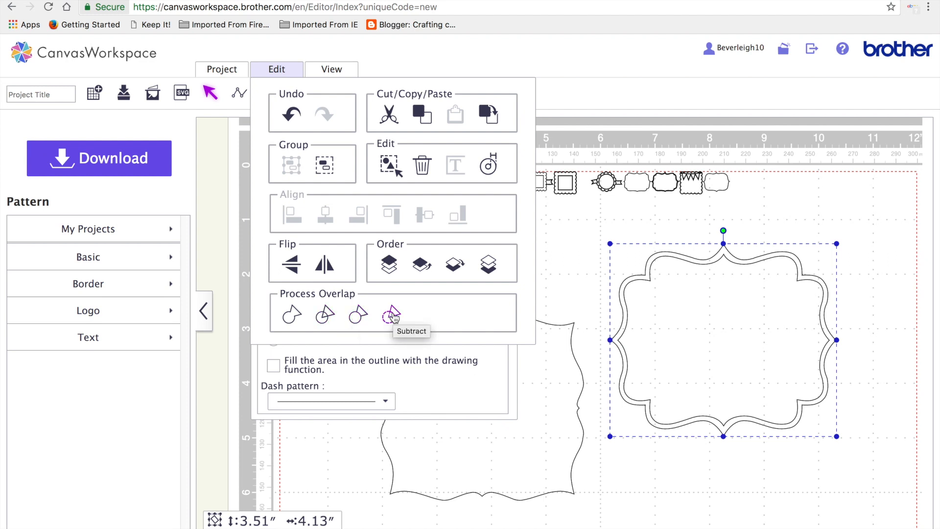
pyautogui.click(324, 315)
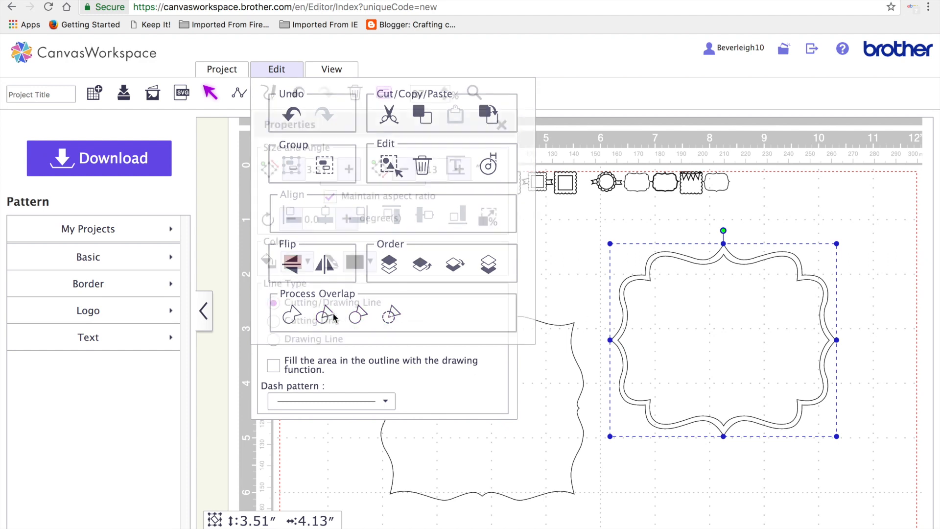
pyautogui.click(781, 314)
pyautogui.click(760, 375)
pyautogui.click(690, 260)
pyautogui.click(747, 306)
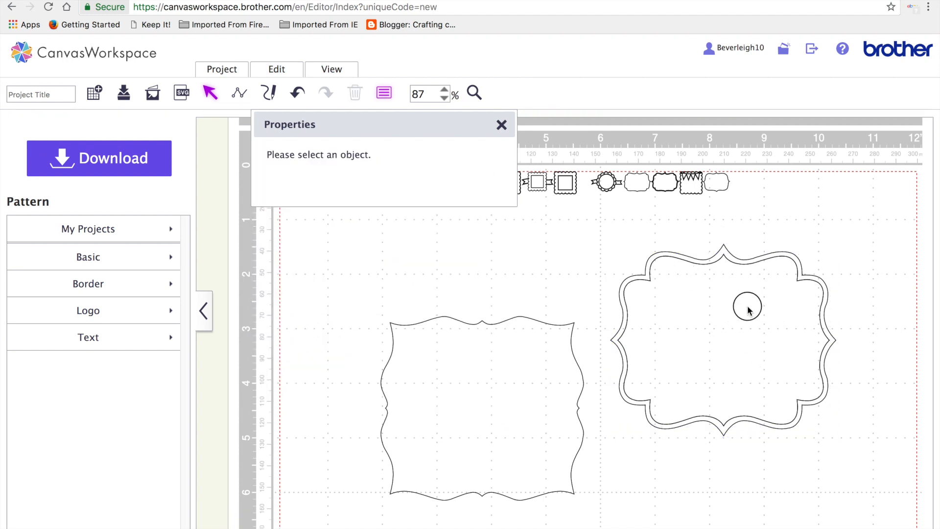
pyautogui.click(787, 266)
pyautogui.moveTo(774, 267); pyautogui.dragTo(788, 321)
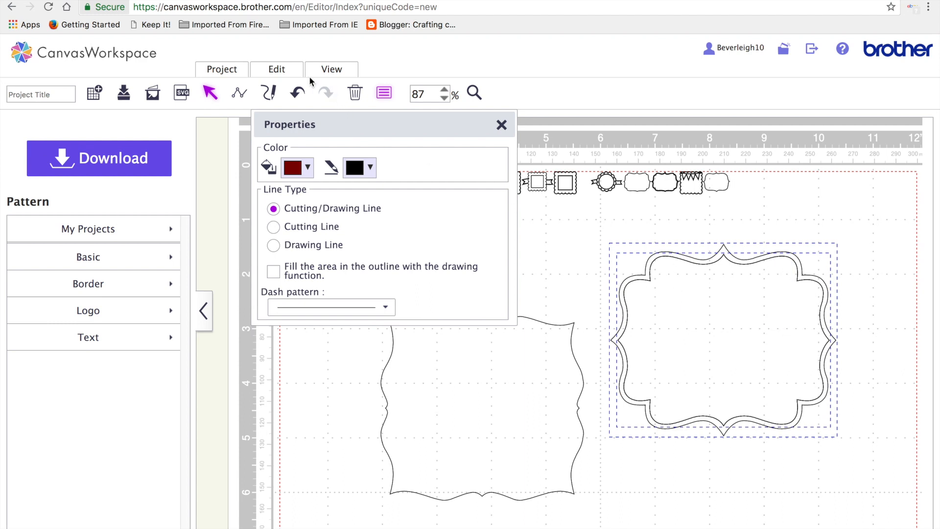
# - Reselect both pieces of the bracket frame and apply the same Process Overlap operation again
pyautogui.click(288, 71)
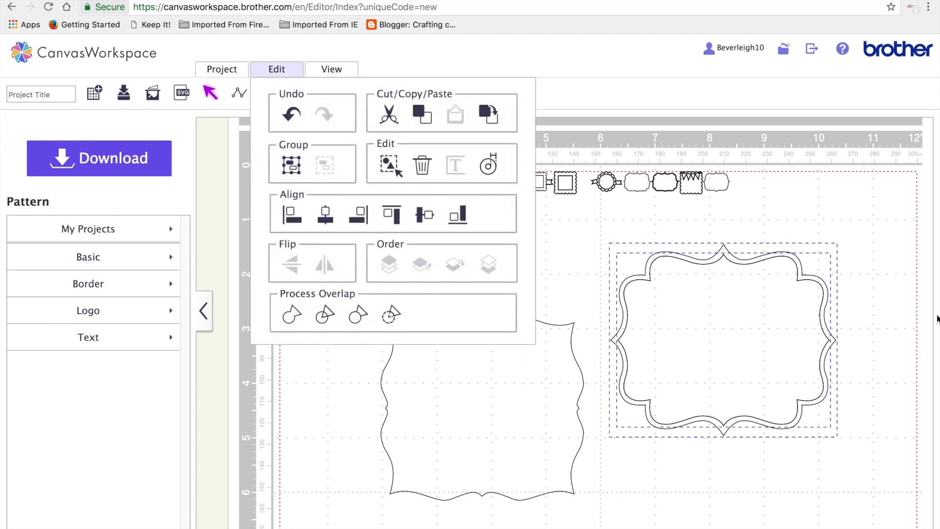
pyautogui.click(810, 296)
pyautogui.click(894, 450)
pyautogui.click(774, 464)
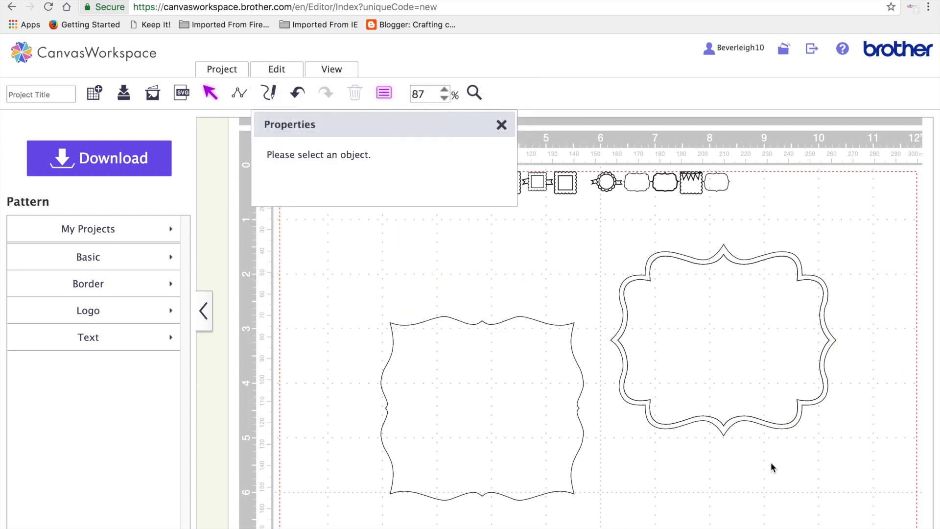
pyautogui.click(718, 397)
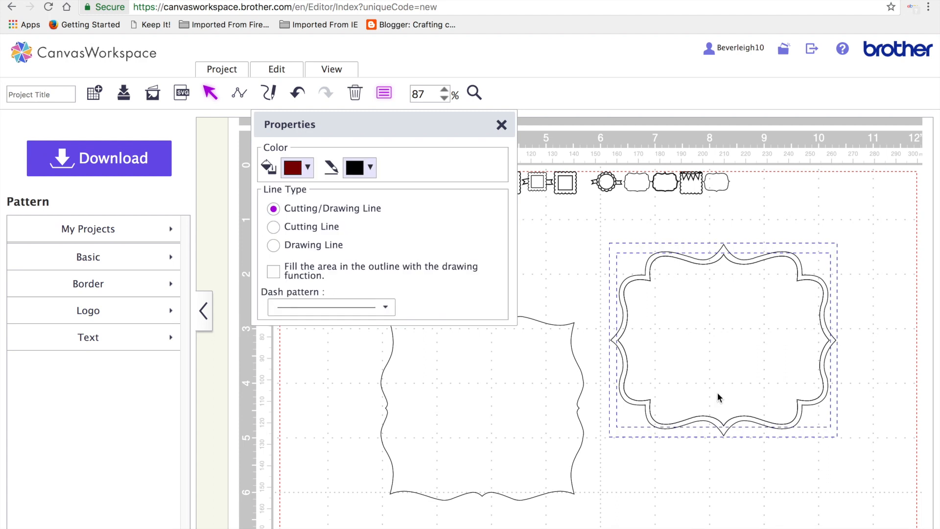
pyautogui.click(282, 70)
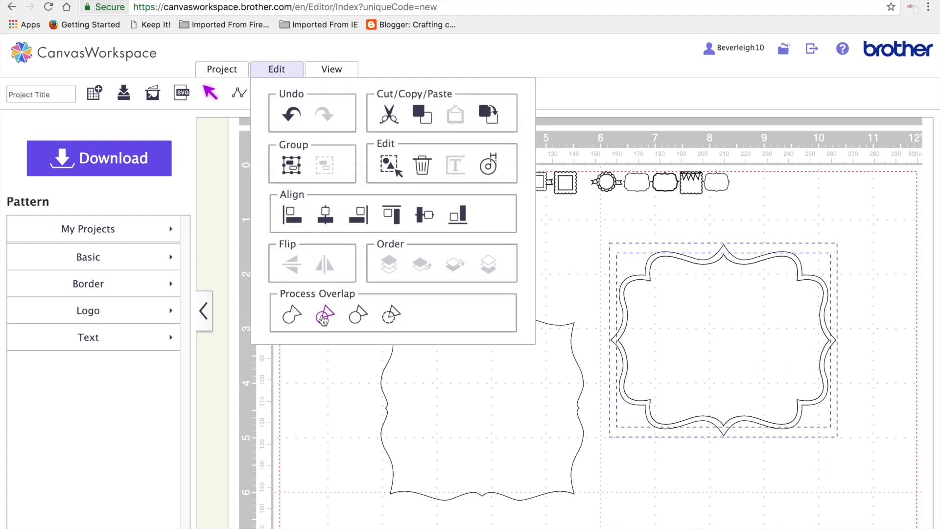
pyautogui.click(324, 317)
pyautogui.click(712, 344)
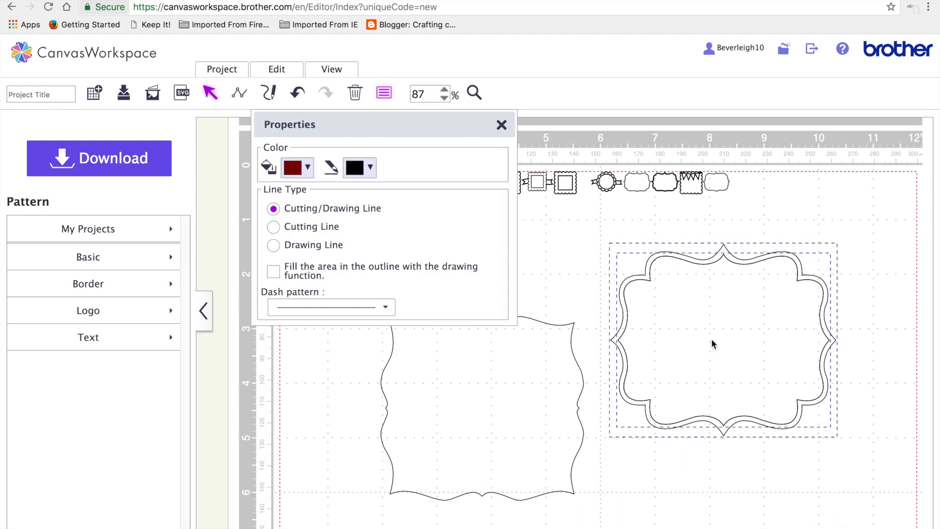
# - Try a brown fill on both bracket frame pieces and undo back to the unsplit frame
pyautogui.click(309, 168)
pyautogui.click(351, 234)
pyautogui.moveTo(685, 260); pyautogui.dragTo(721, 294)
pyautogui.click(737, 259)
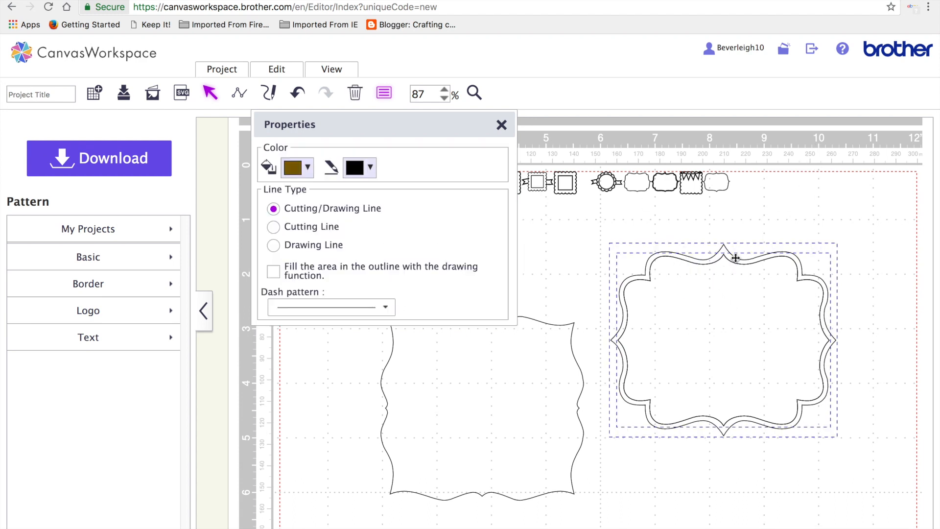
pyautogui.click(299, 94)
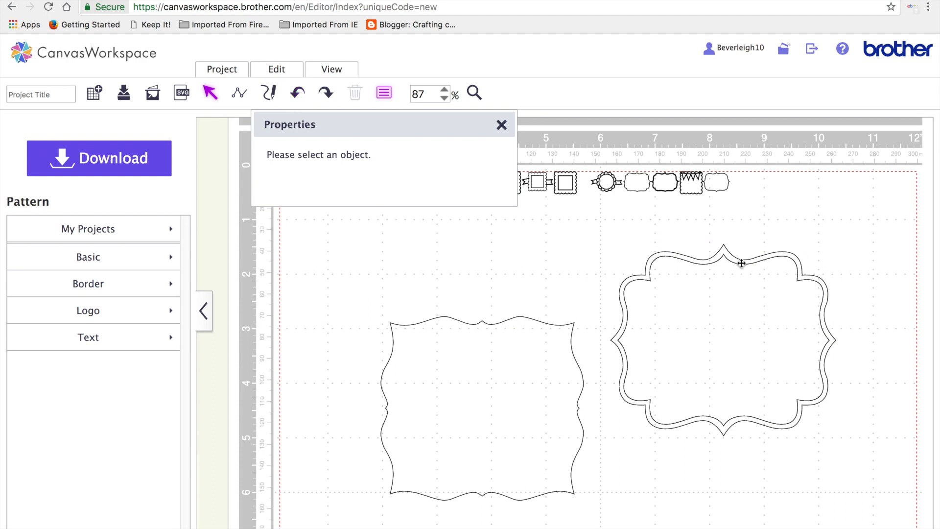
# - Create an outward offset line around the double-outlined bracket frame with 0.04 inches spacing and round corners, leaving the original line as is
pyautogui.click(280, 72)
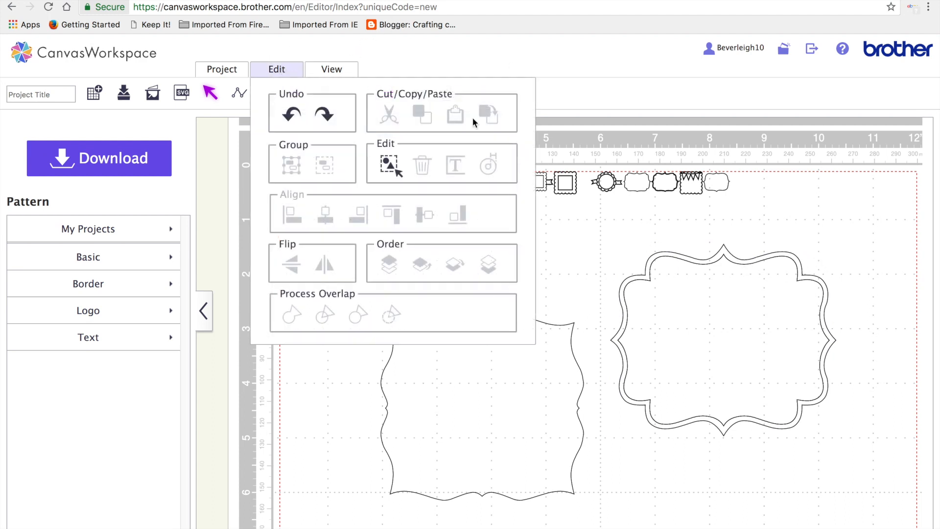
pyautogui.click(824, 327)
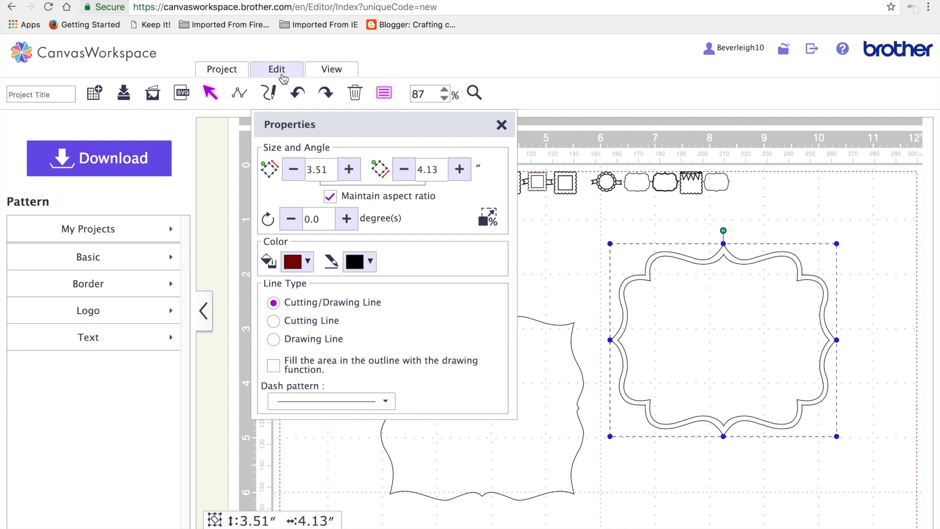
pyautogui.click(277, 71)
pyautogui.click(493, 169)
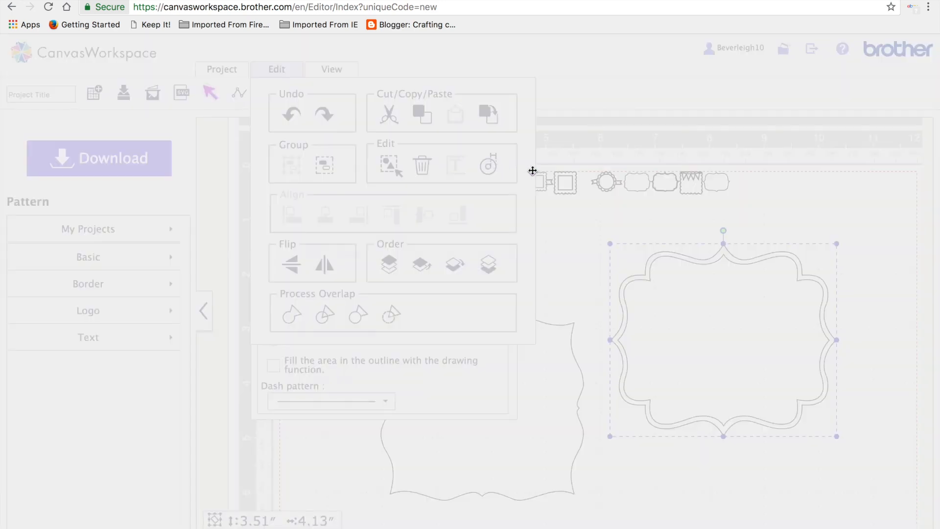
pyautogui.moveTo(325, 204); pyautogui.dragTo(279, 203)
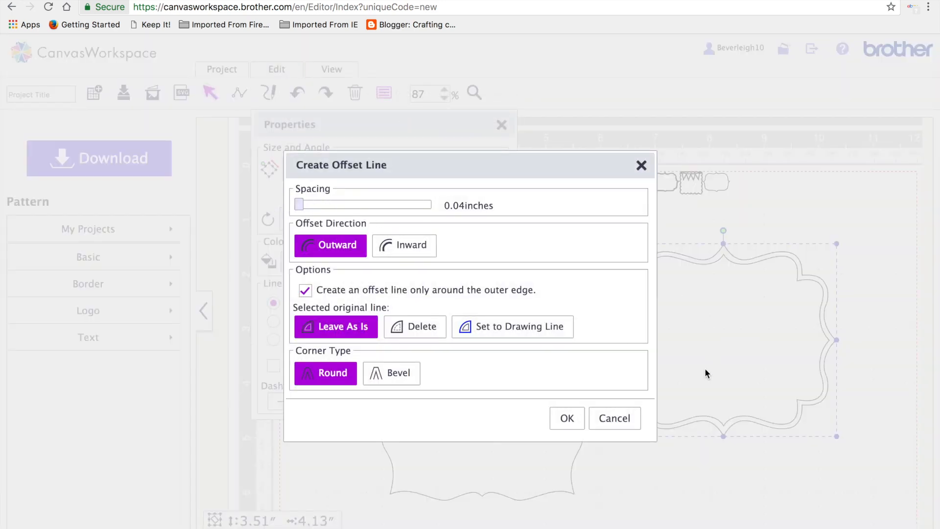
pyautogui.click(567, 417)
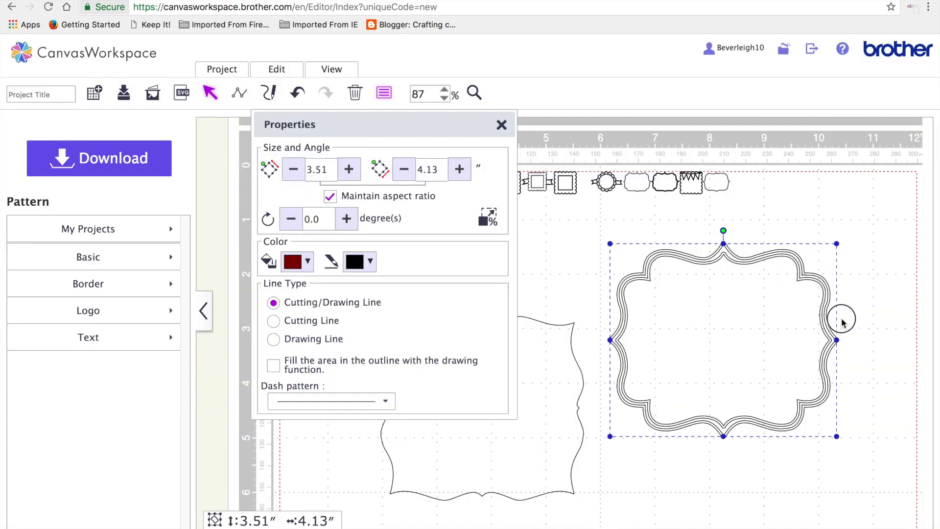
# - Move the original bracket frame down, apart from its offset outline, and delete both frames
pyautogui.moveTo(828, 290); pyautogui.dragTo(863, 436)
pyautogui.click(804, 335)
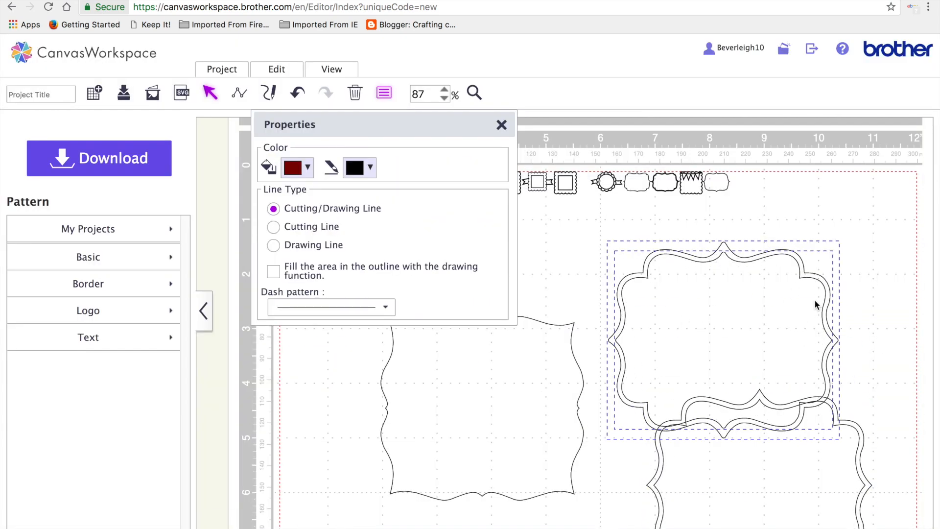
pyautogui.click(903, 295)
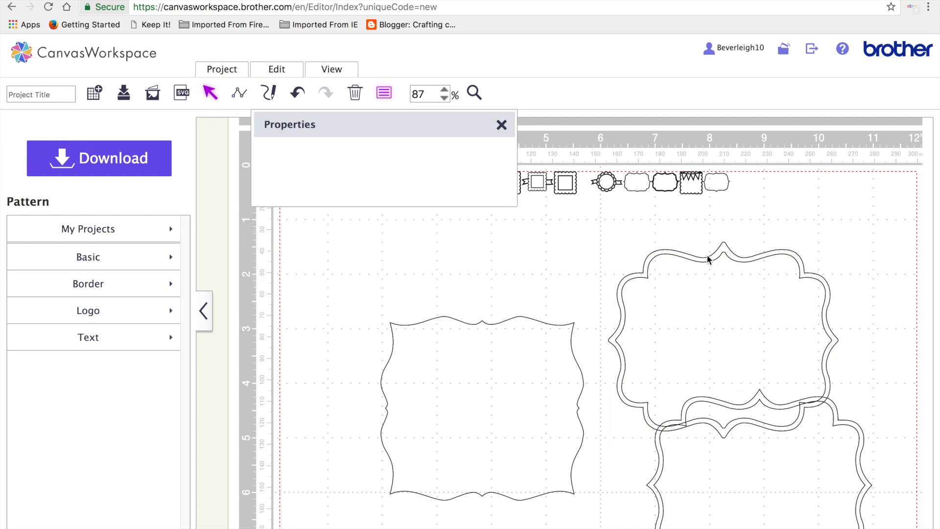
pyautogui.moveTo(603, 240); pyautogui.dragTo(881, 427)
pyautogui.press('Delete')
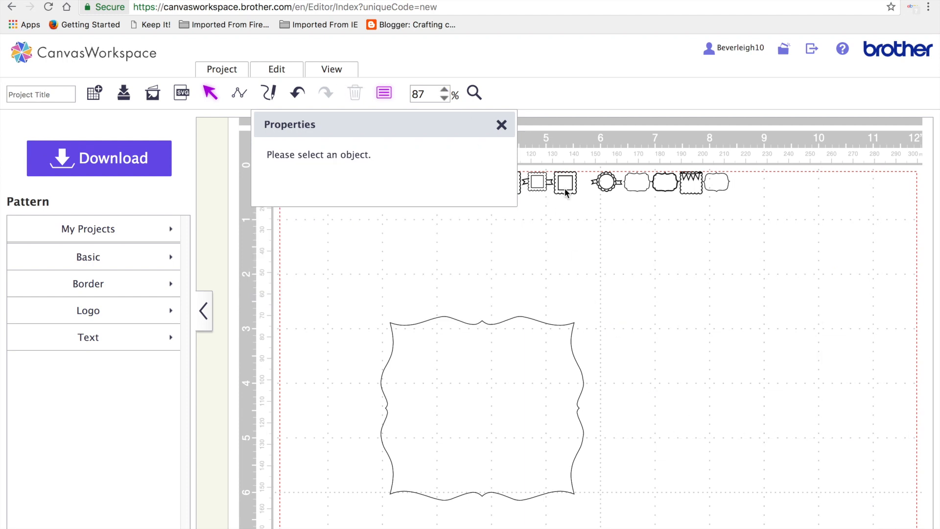
# - Enlarge the single-line bracket frame at the end of the row to about 4.3 inches wide
pyautogui.click(715, 187)
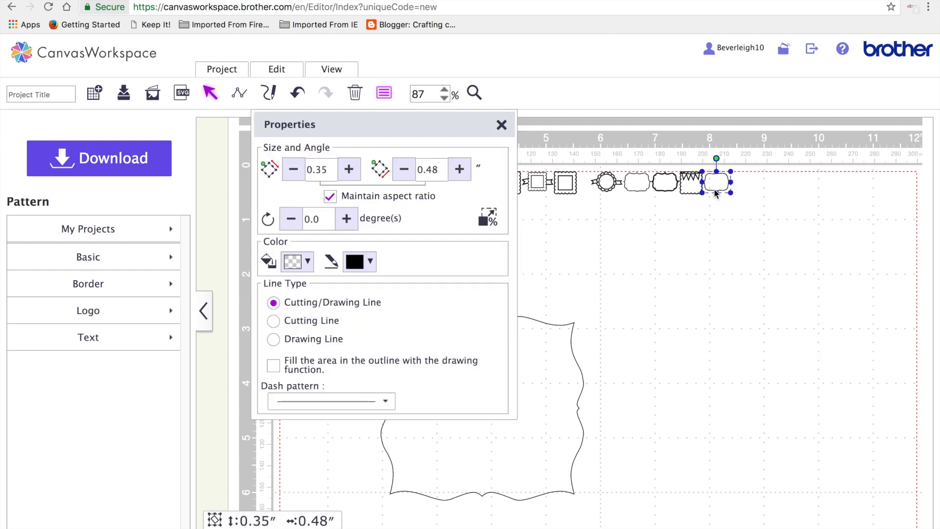
pyautogui.moveTo(731, 193); pyautogui.dragTo(854, 294)
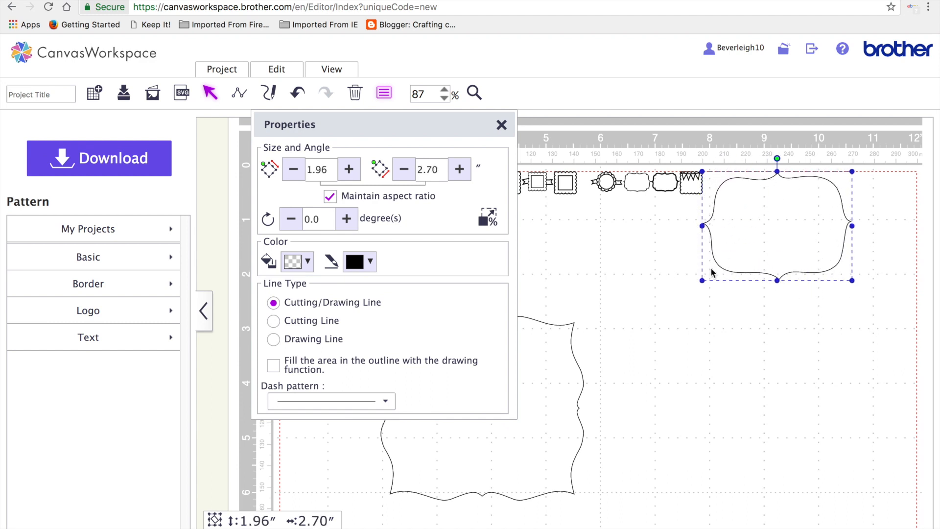
pyautogui.moveTo(703, 280); pyautogui.dragTo(615, 384)
pyautogui.click(823, 390)
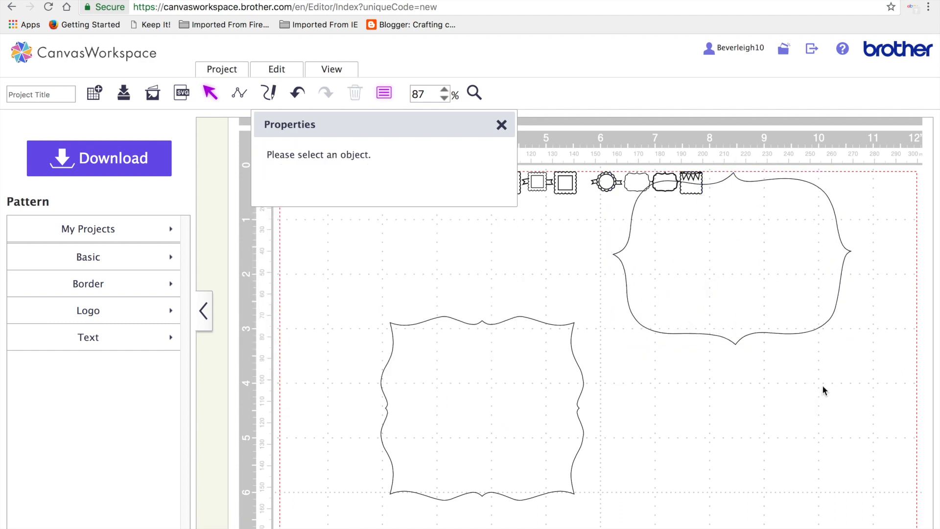
pyautogui.click(502, 125)
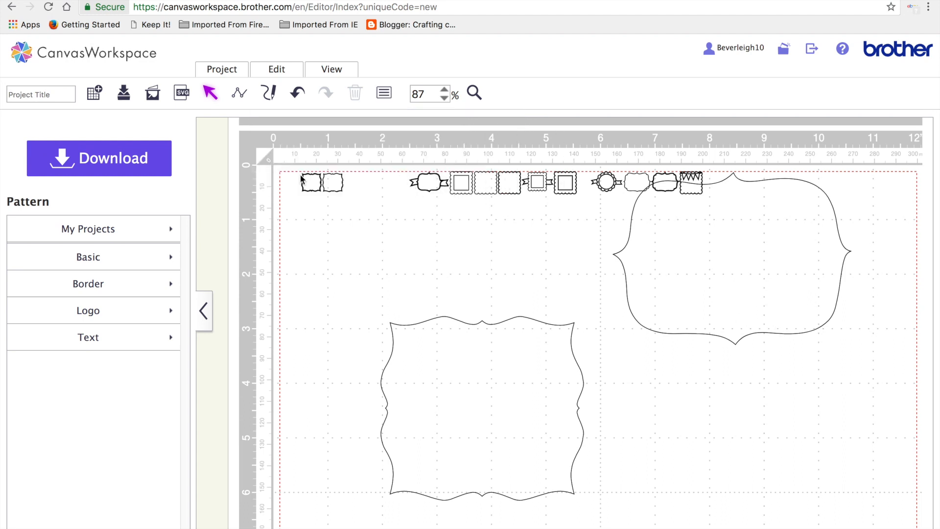
# - Delete the enlarged single-line bracket frame
pyautogui.click(330, 188)
pyautogui.click(810, 270)
pyautogui.click(830, 325)
pyautogui.press('Delete')
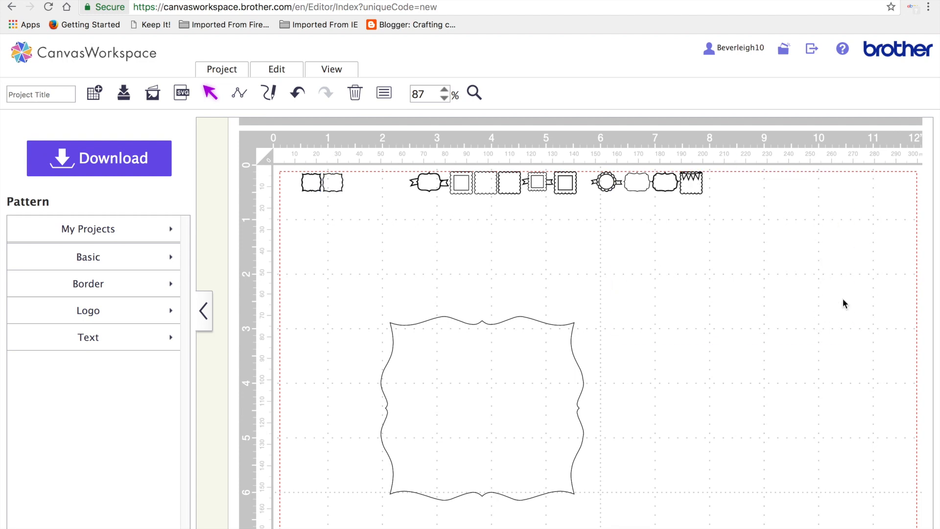
# - Delete the whole row of small frames along the mat's upper edge, keeping only the large wavy frame
pyautogui.click(548, 383)
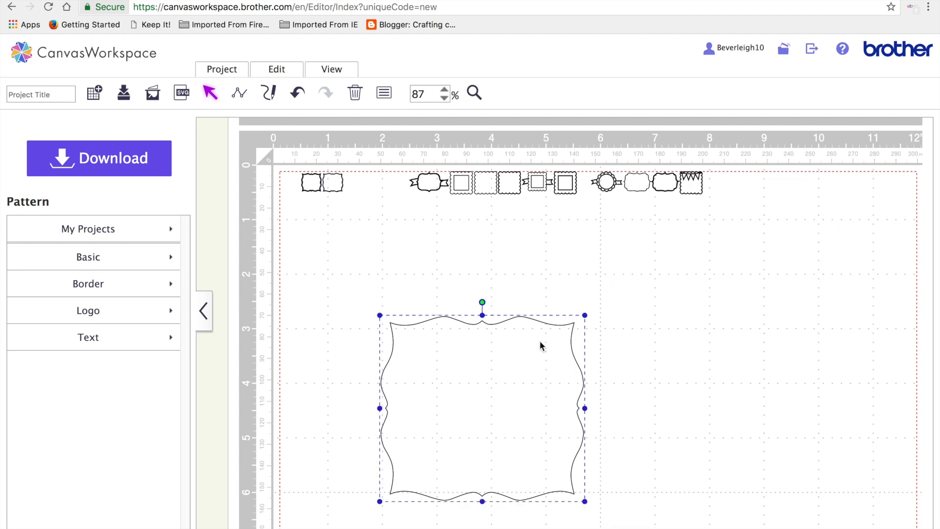
pyautogui.click(519, 321)
pyautogui.moveTo(722, 202); pyautogui.dragTo(31, 120)
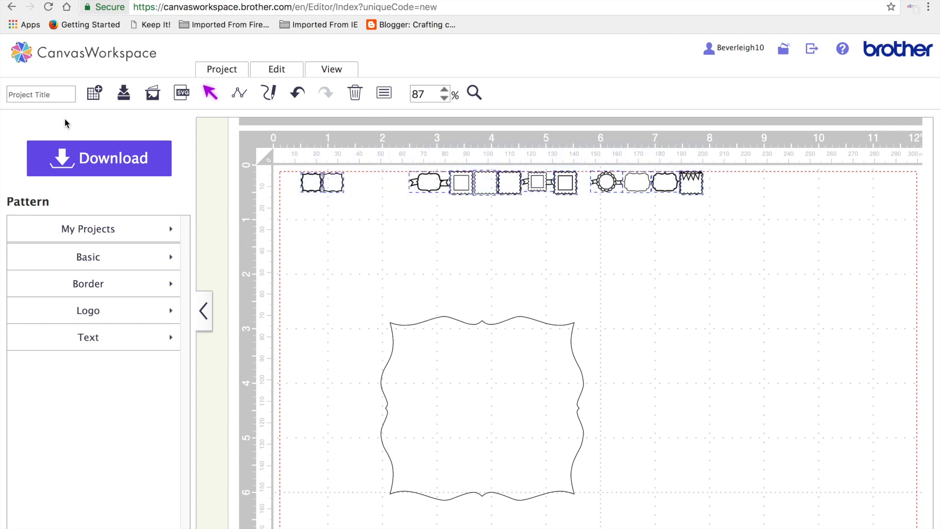
pyautogui.press('Delete')
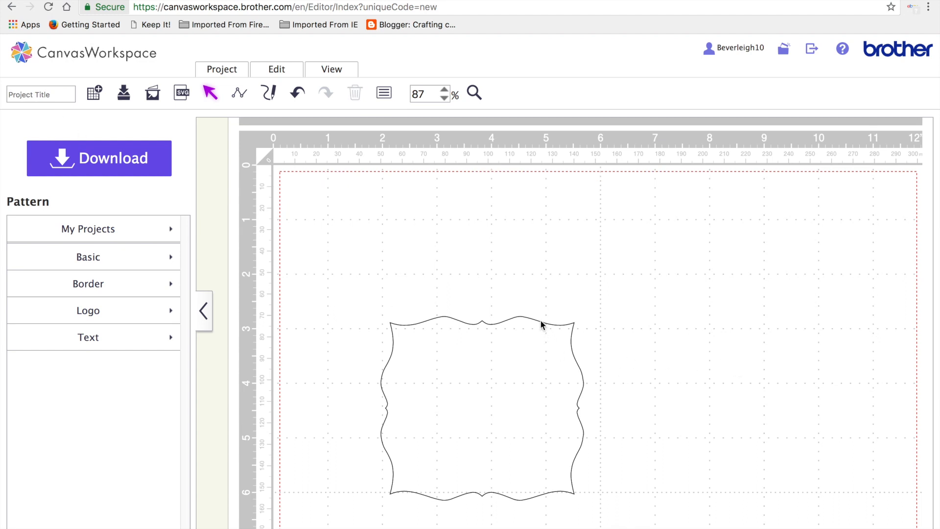
# - Set the wavy frame's height to 5 inches in its properties and switch off its Maintain aspect ratio option
pyautogui.click(495, 322)
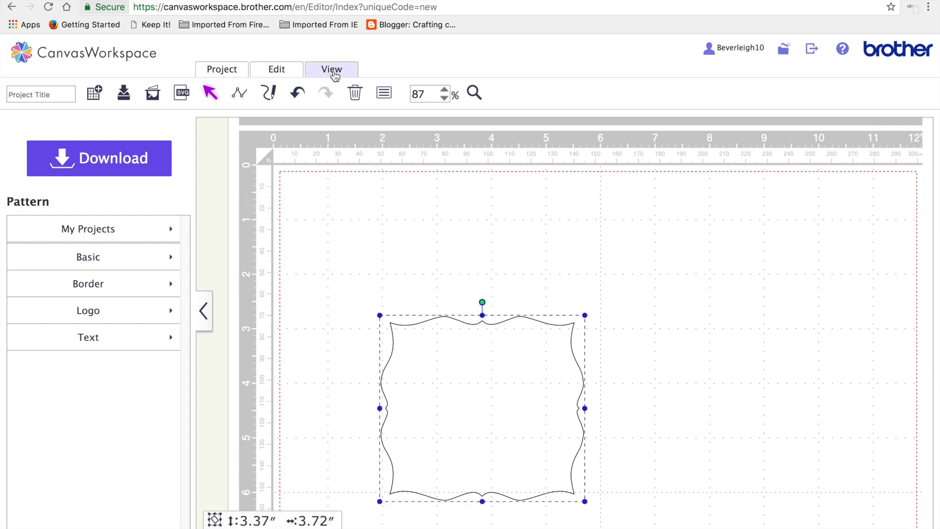
pyautogui.click(384, 93)
pyautogui.click(336, 166)
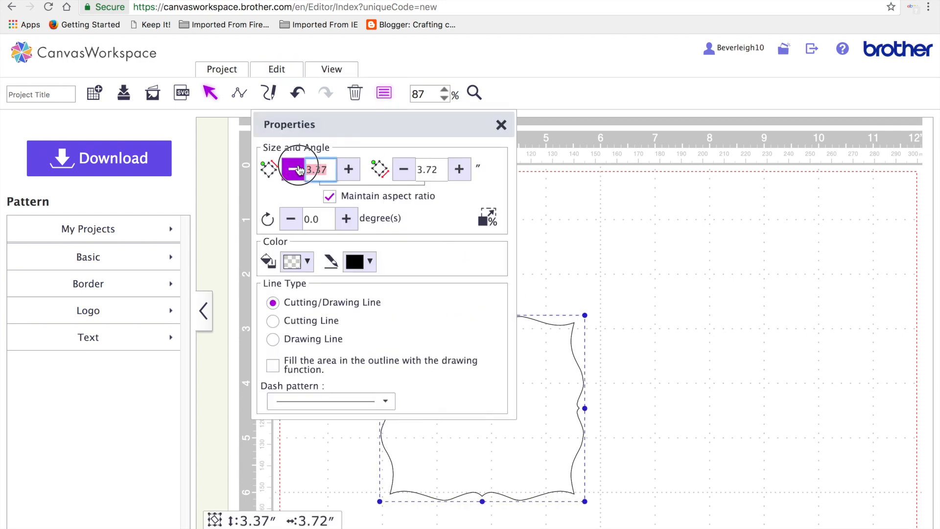
pyautogui.write('5')
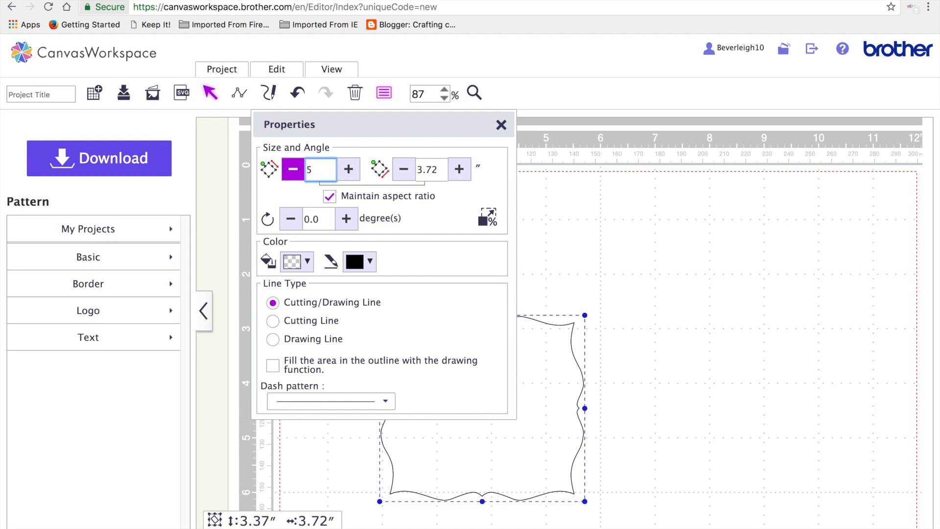
pyautogui.press('Return')
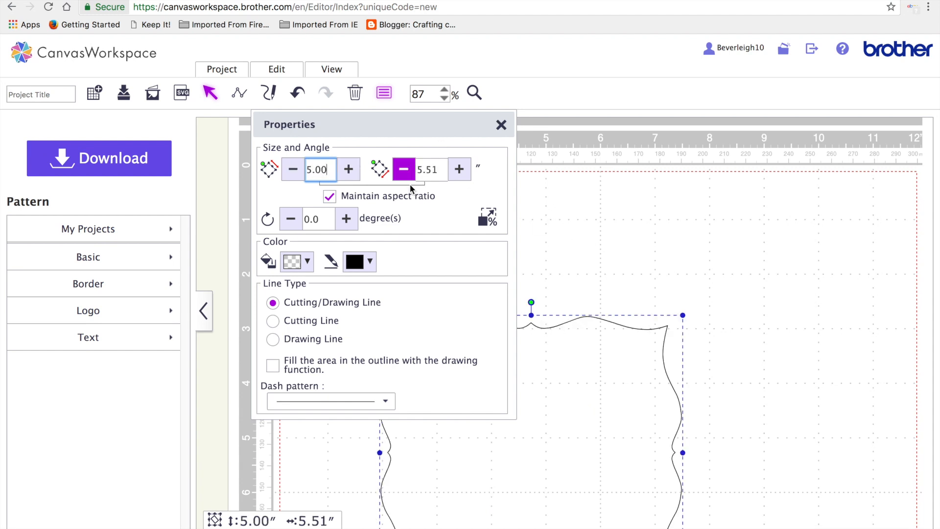
pyautogui.click(344, 200)
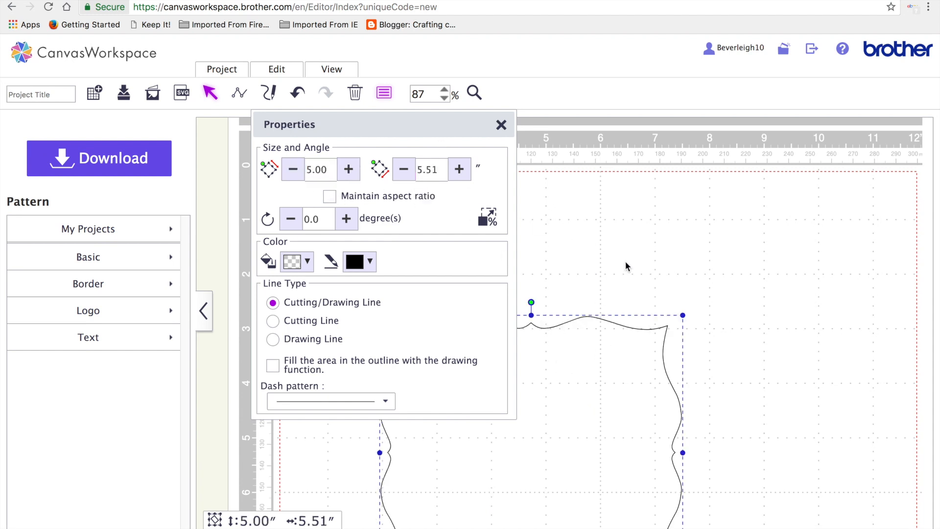
pyautogui.click(785, 301)
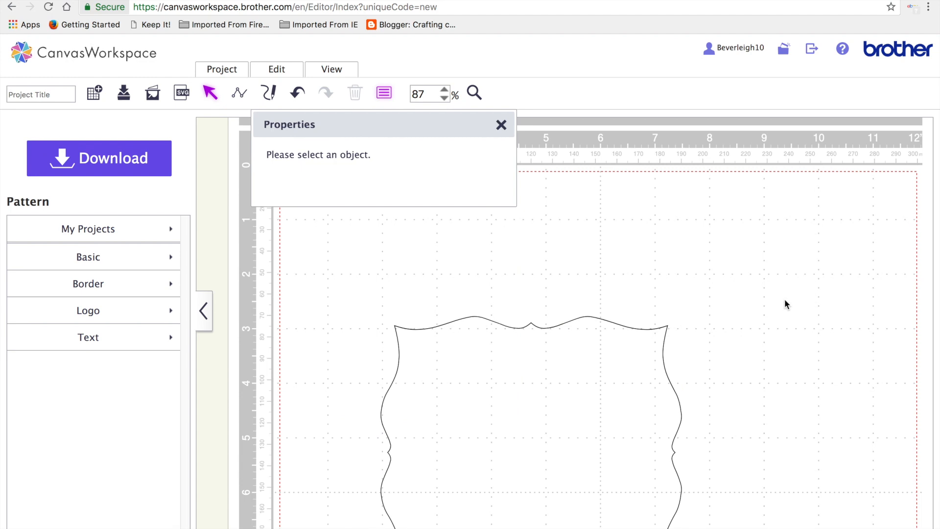
pyautogui.click(501, 125)
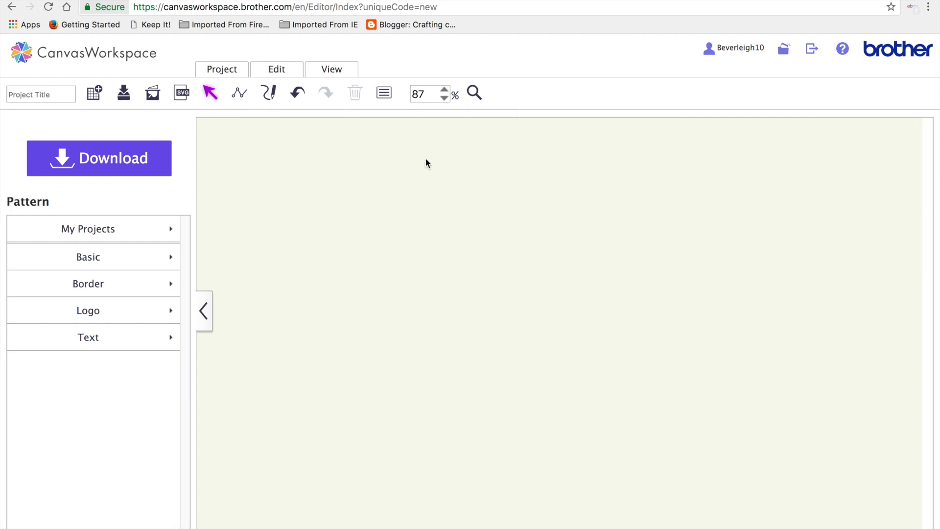
# - Rotate the wavy frame to 90 degrees in its properties so that it stands upright
pyautogui.click(333, 71)
pyautogui.click(373, 111)
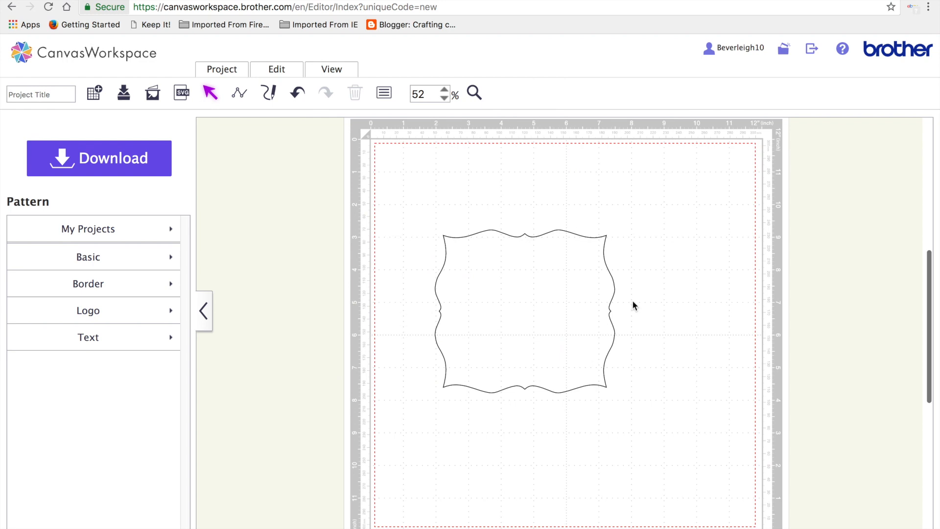
pyautogui.click(531, 295)
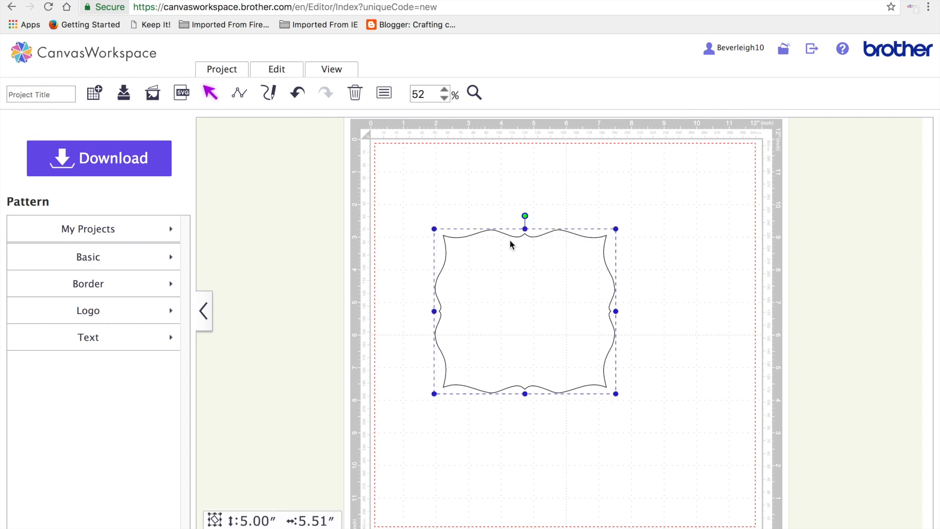
pyautogui.click(326, 64)
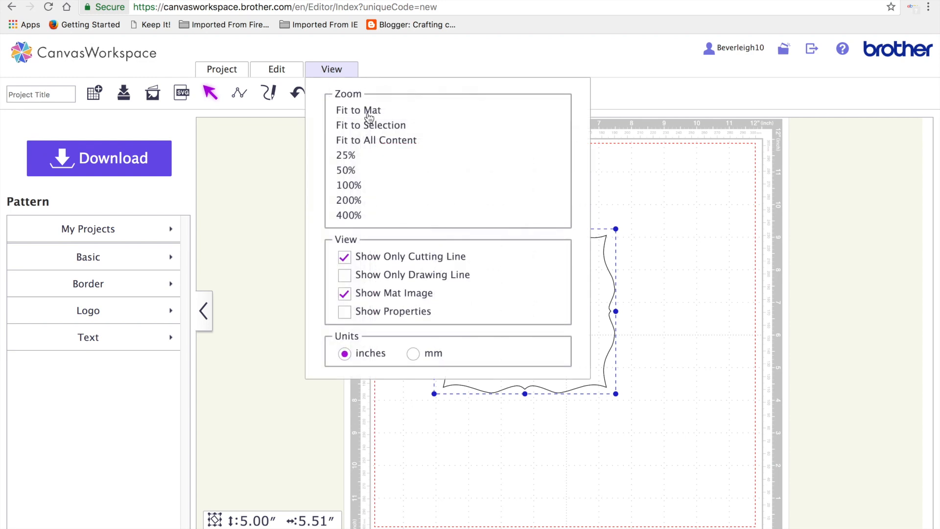
pyautogui.click(417, 316)
pyautogui.moveTo(393, 132); pyautogui.dragTo(272, 136)
pyautogui.click(206, 222)
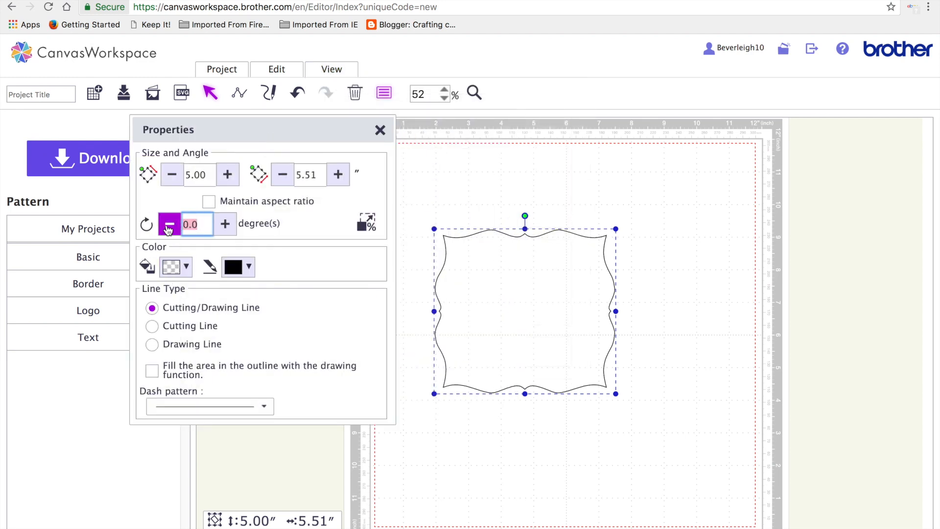
pyautogui.write('90')
pyautogui.press('Return')
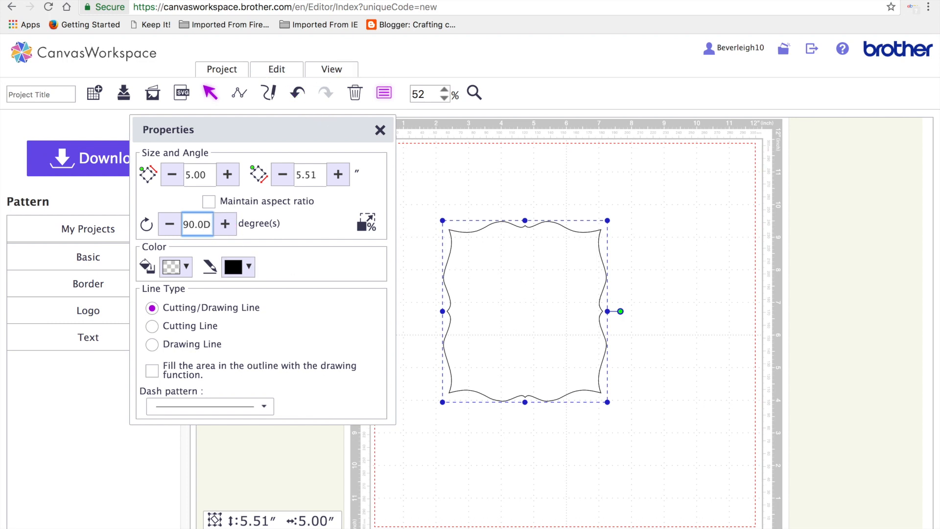
pyautogui.click(659, 475)
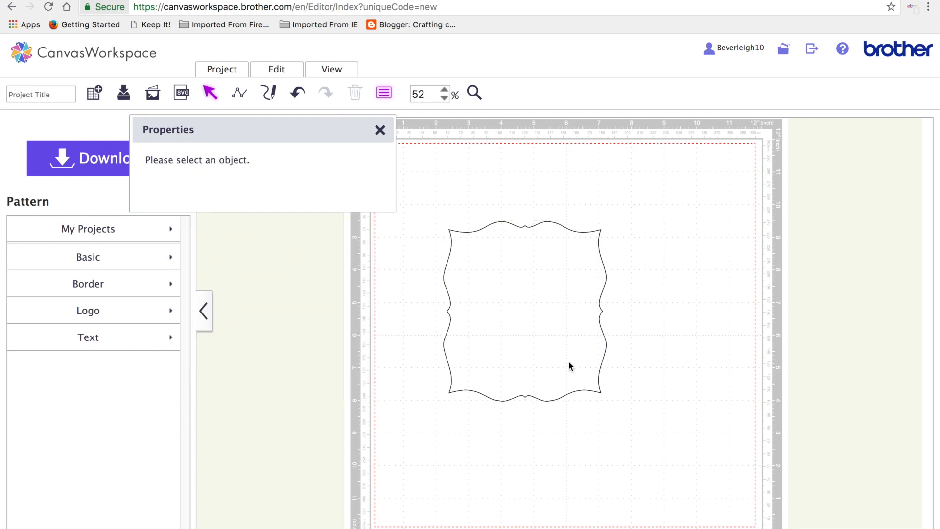
# - Duplicate the rotated wavy frame
pyautogui.click(532, 337)
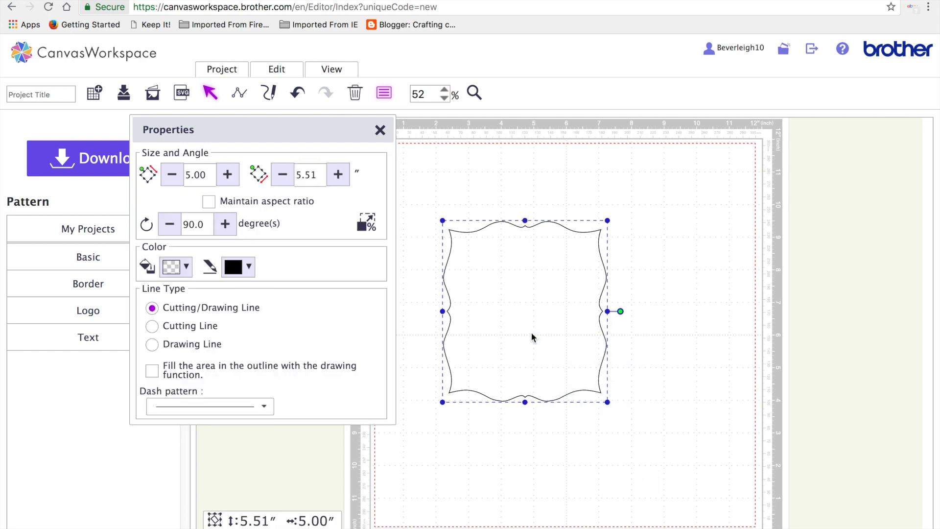
pyautogui.press('super+v')
pyautogui.keyDown('shift'); pyautogui.click(555, 310); pyautogui.keyUp('shift')
pyautogui.click(668, 243)
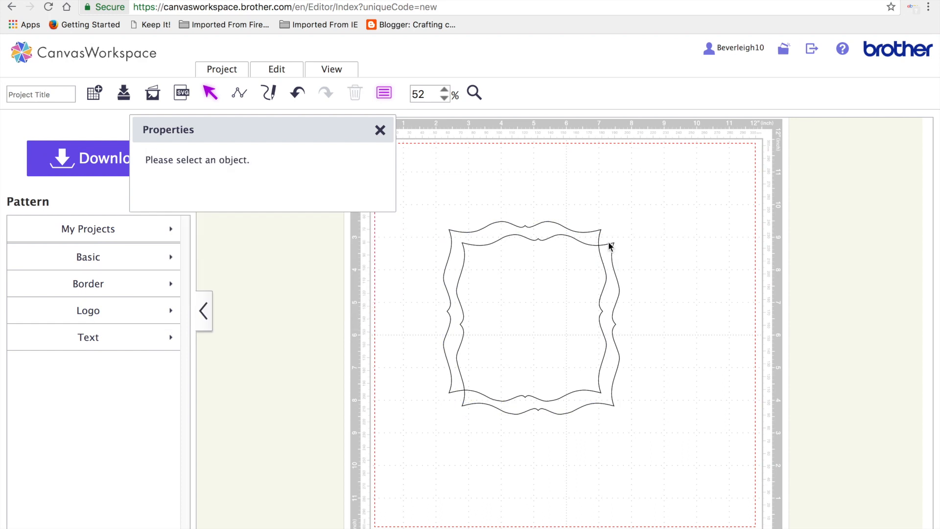
# - Try to move the duplicate frame clear of the original on the mat
pyautogui.click(611, 245)
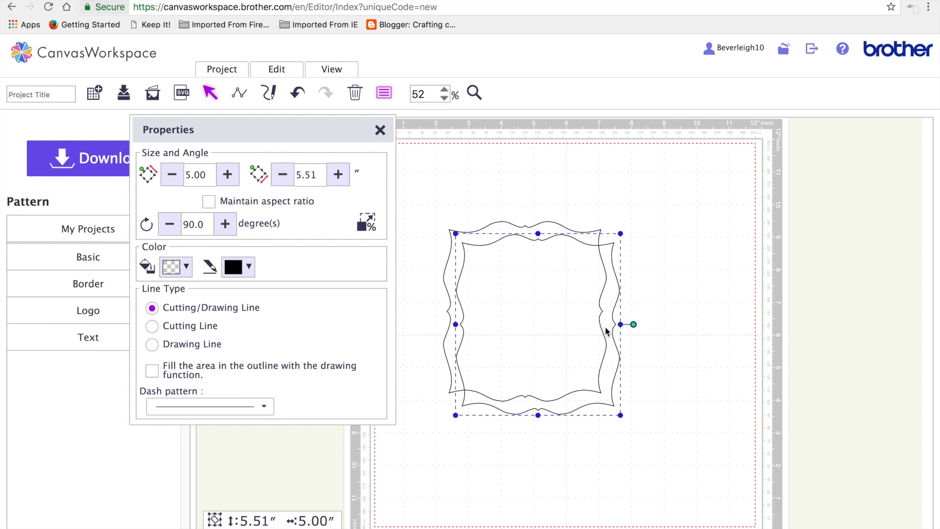
pyautogui.moveTo(599, 304); pyautogui.dragTo(725, 308)
pyautogui.click(574, 429)
pyautogui.moveTo(522, 275); pyautogui.dragTo(512, 258)
pyautogui.click(512, 259)
pyautogui.moveTo(624, 426); pyautogui.dragTo(594, 398)
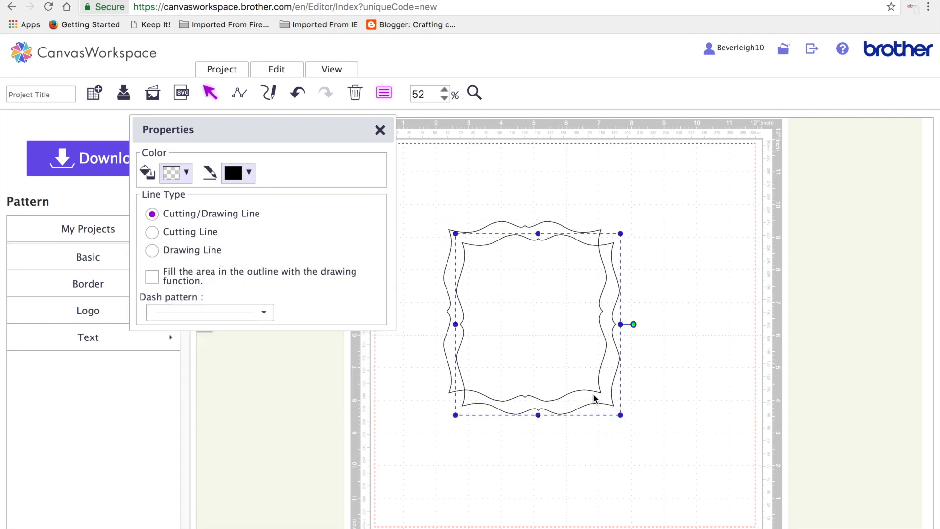
pyautogui.moveTo(619, 352); pyautogui.dragTo(727, 323)
pyautogui.click(619, 361)
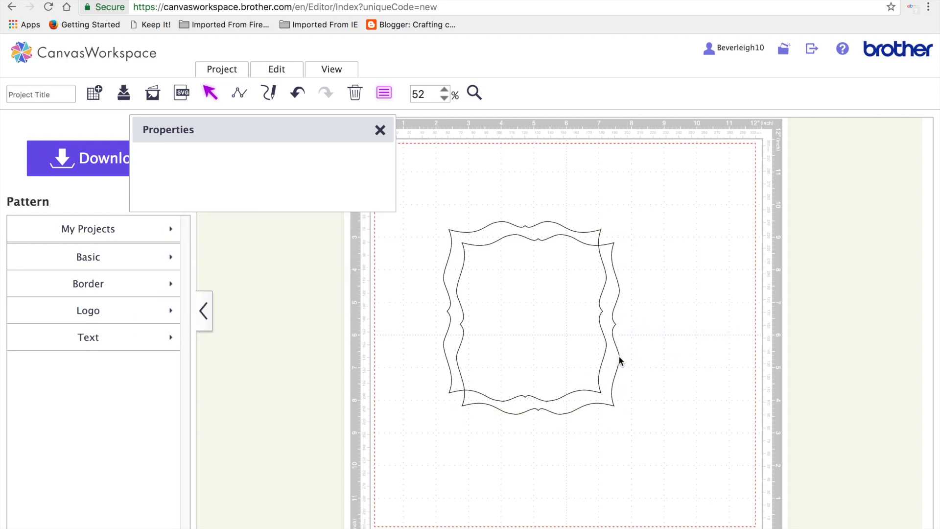
# - Move the duplicate frame to the right of the original, leaving a small gap between the two
pyautogui.moveTo(628, 420); pyautogui.dragTo(596, 407)
pyautogui.press('Right')
pyautogui.press('Right')
pyautogui.press('Right')
pyautogui.press('Right')
pyautogui.press('Right')
pyautogui.press('Right')
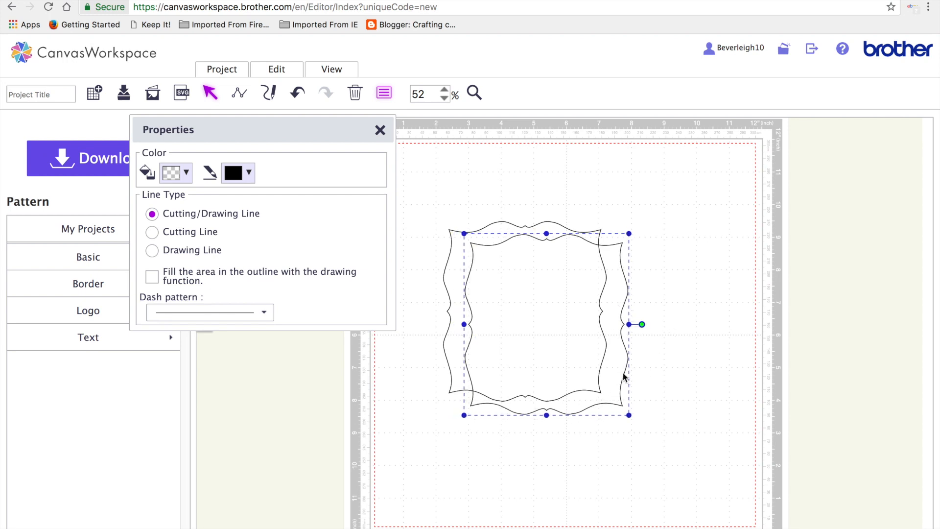
pyautogui.moveTo(626, 373); pyautogui.dragTo(778, 355)
# - Select both wavy frames and align them along their top edges
pyautogui.moveTo(451, 164); pyautogui.dragTo(785, 380)
pyautogui.click(267, 68)
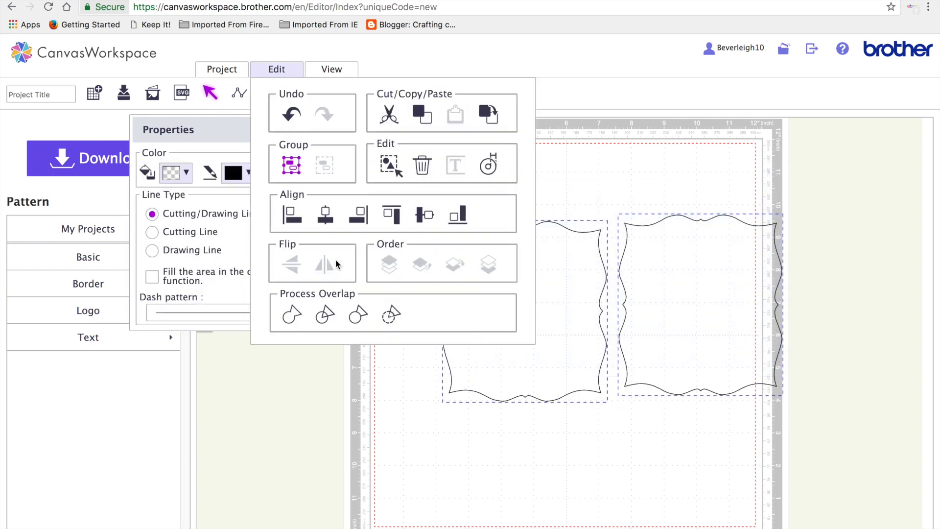
pyautogui.click(393, 215)
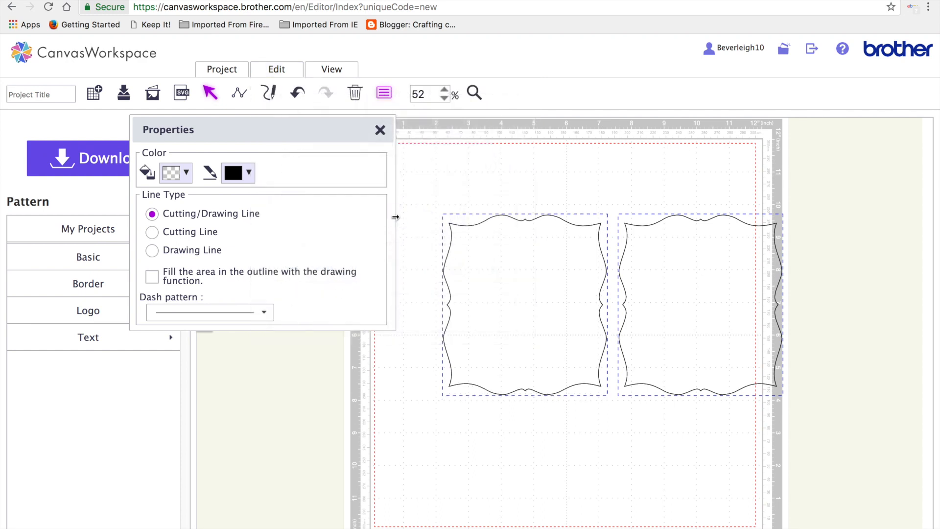
pyautogui.click(613, 436)
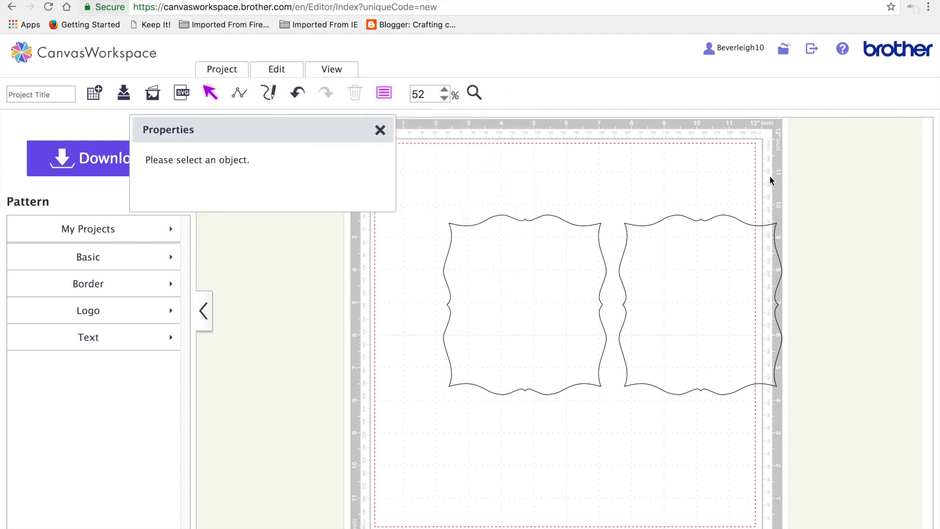
# - Duplicate the right-hand frame, and move the one it was copied from back so it partly overlaps the first frame
pyautogui.click(713, 219)
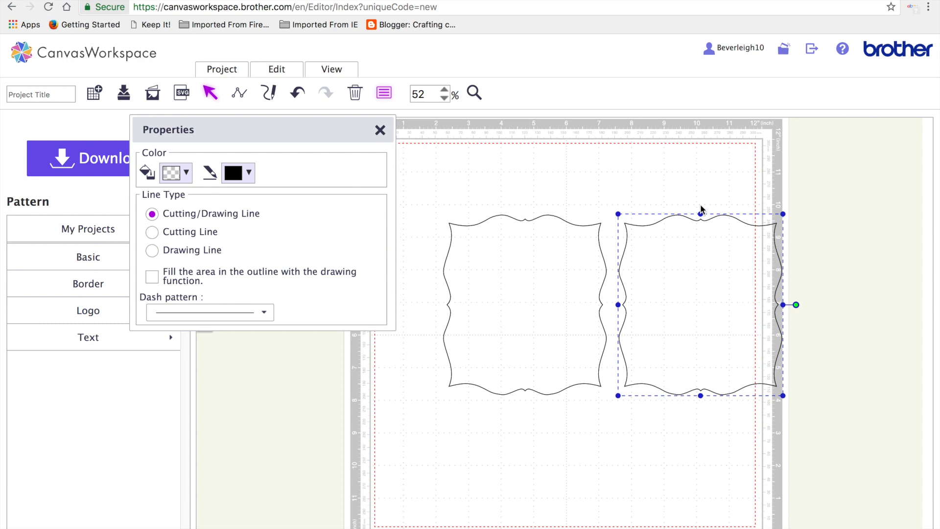
pyautogui.hotkey('ctrl', 'v')
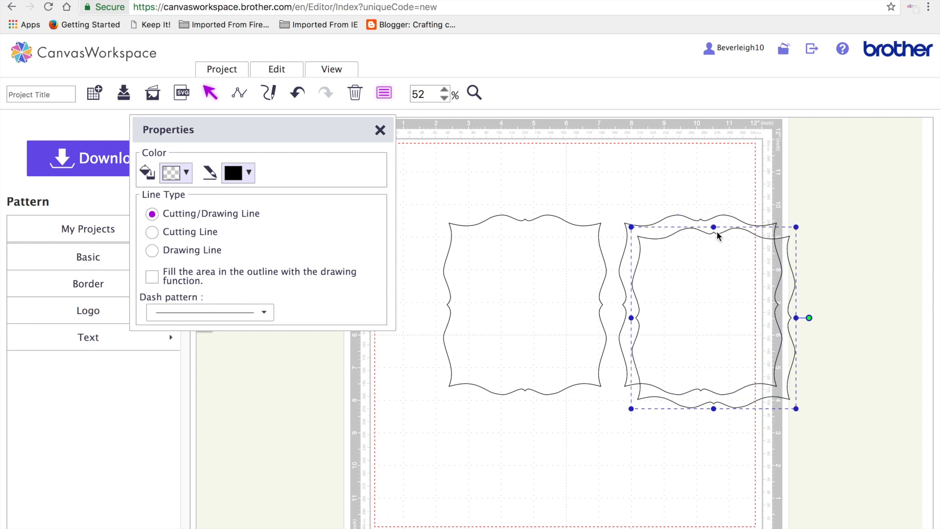
pyautogui.moveTo(733, 229); pyautogui.dragTo(738, 406)
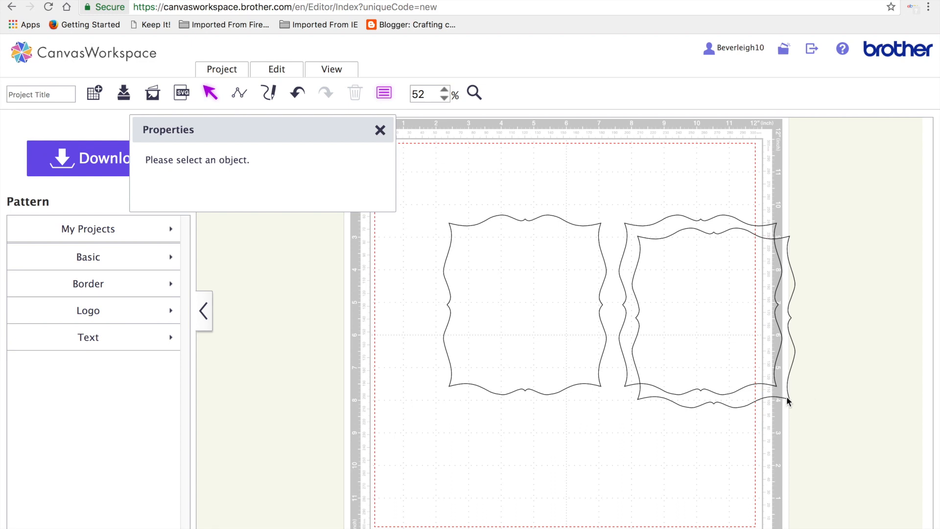
pyautogui.click(634, 216)
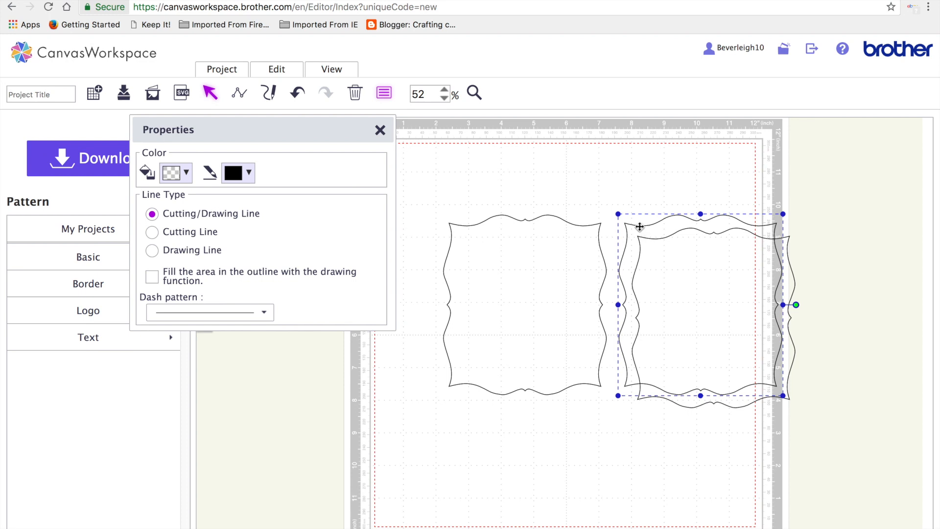
pyautogui.moveTo(640, 226); pyautogui.dragTo(487, 246)
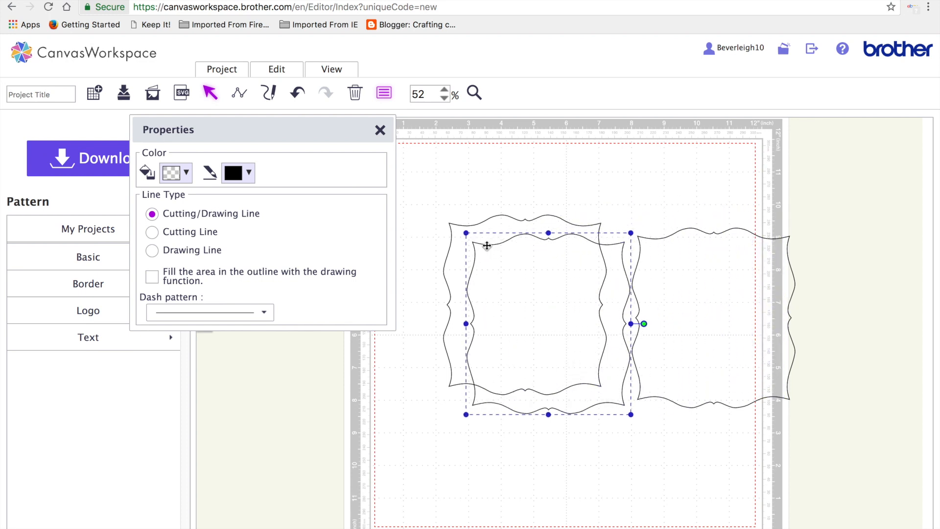
# - Move the third frame copy out past the mat's right edge
pyautogui.moveTo(668, 197); pyautogui.dragTo(879, 336)
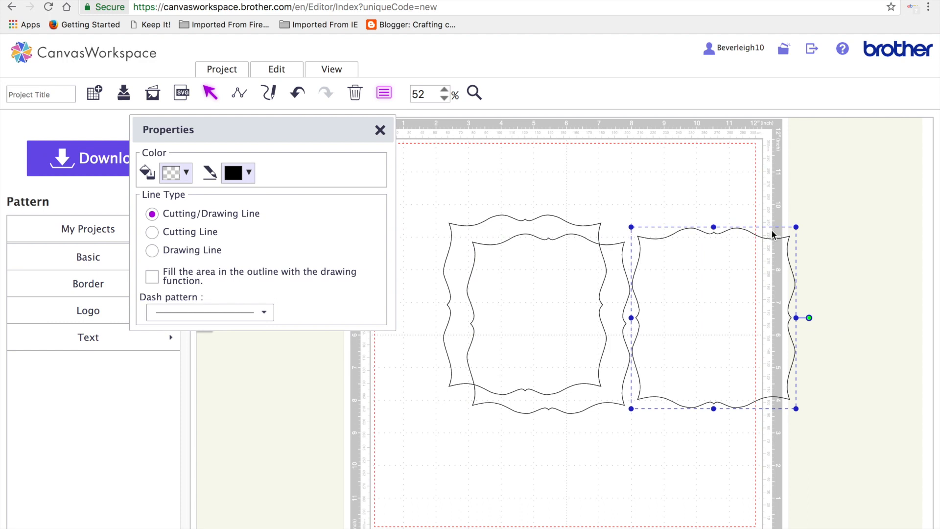
pyautogui.click(786, 250)
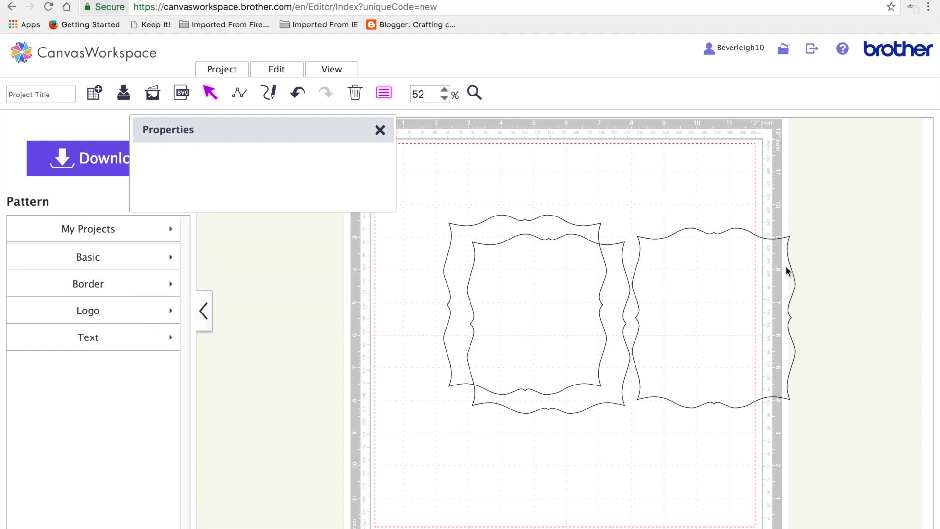
pyautogui.moveTo(821, 449); pyautogui.dragTo(750, 333)
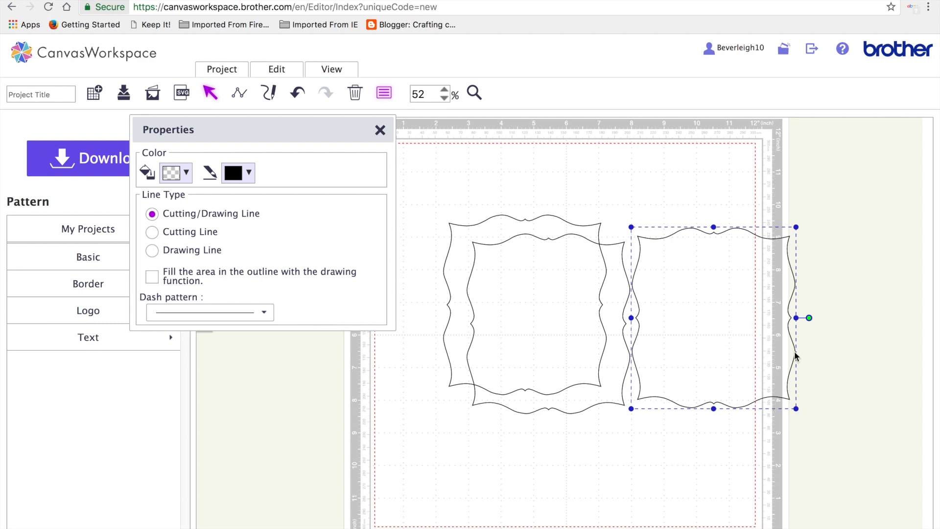
pyautogui.moveTo(795, 352); pyautogui.dragTo(901, 358)
# - Move the second frame right until its left edge slightly overlaps the first frame's right edge
pyautogui.click(612, 392)
pyautogui.click(624, 395)
pyautogui.click(660, 410)
pyautogui.click(610, 391)
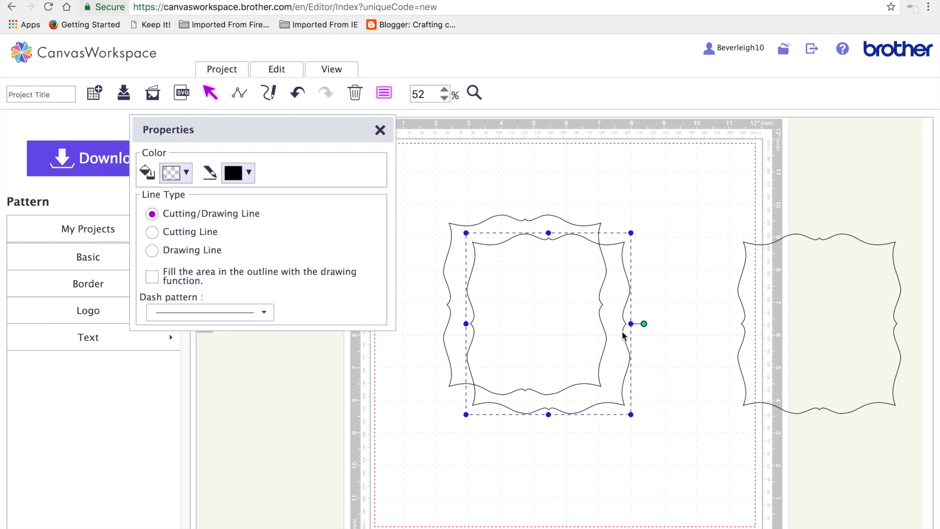
pyautogui.moveTo(624, 332); pyautogui.dragTo(753, 319)
# - Align the first and second frames along their top edges
pyautogui.moveTo(521, 164); pyautogui.dragTo(671, 301)
pyautogui.click(298, 70)
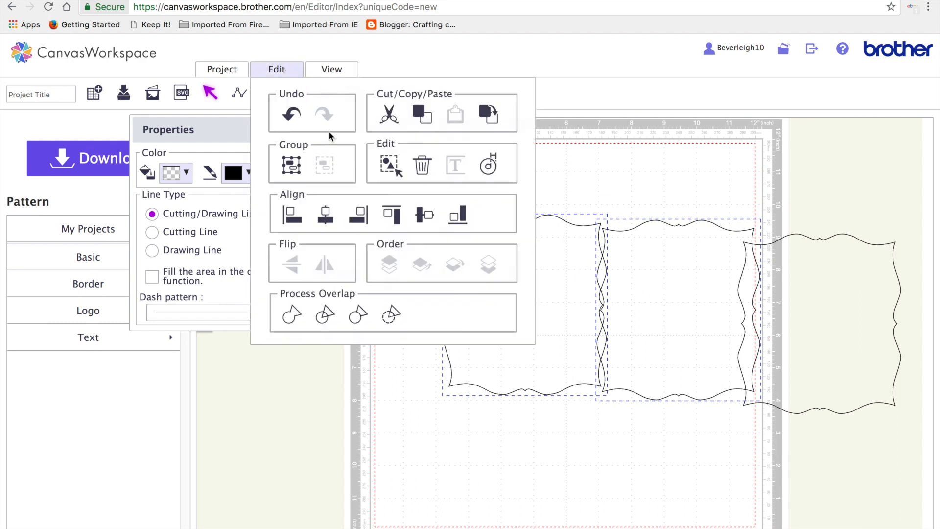
pyautogui.click(396, 217)
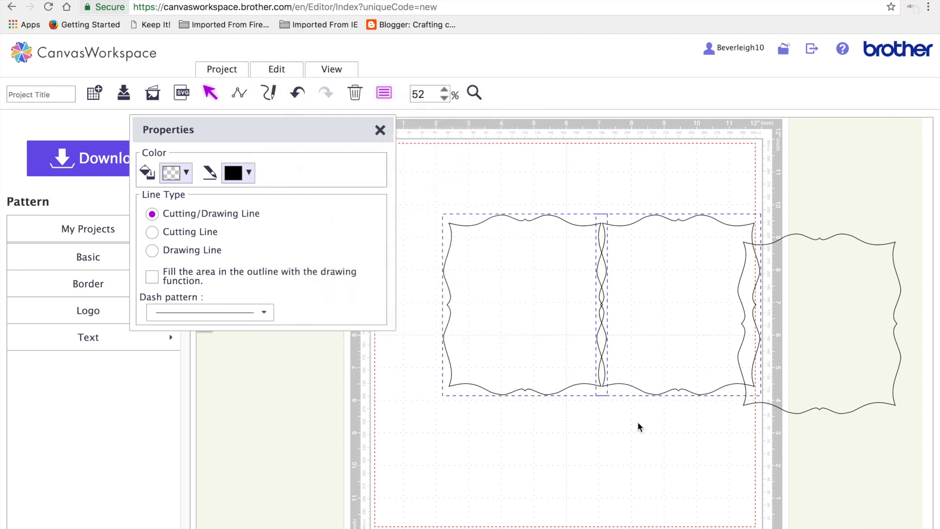
pyautogui.click(628, 449)
# - Nudge the second frame left in small increments until its left corners cross the first frame's right corners
pyautogui.click(648, 352)
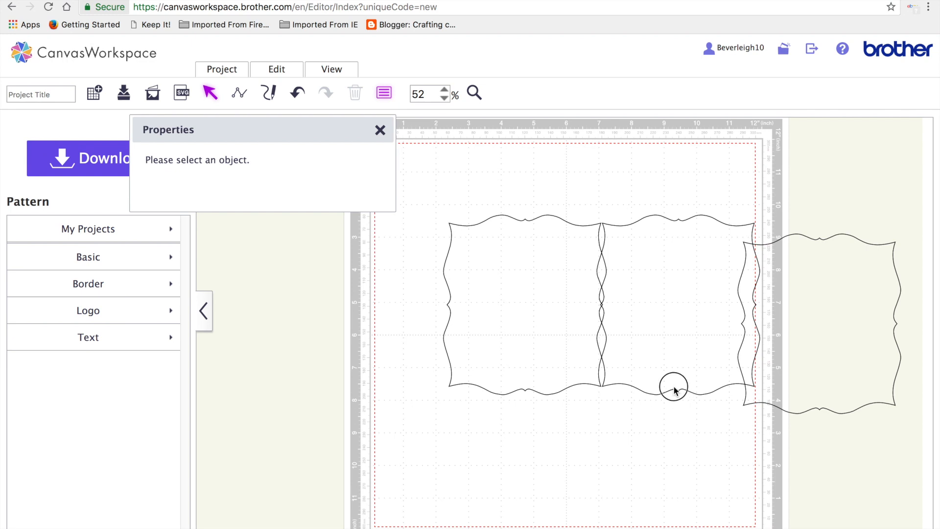
pyautogui.moveTo(678, 394); pyautogui.dragTo(665, 374)
pyautogui.press('Left')
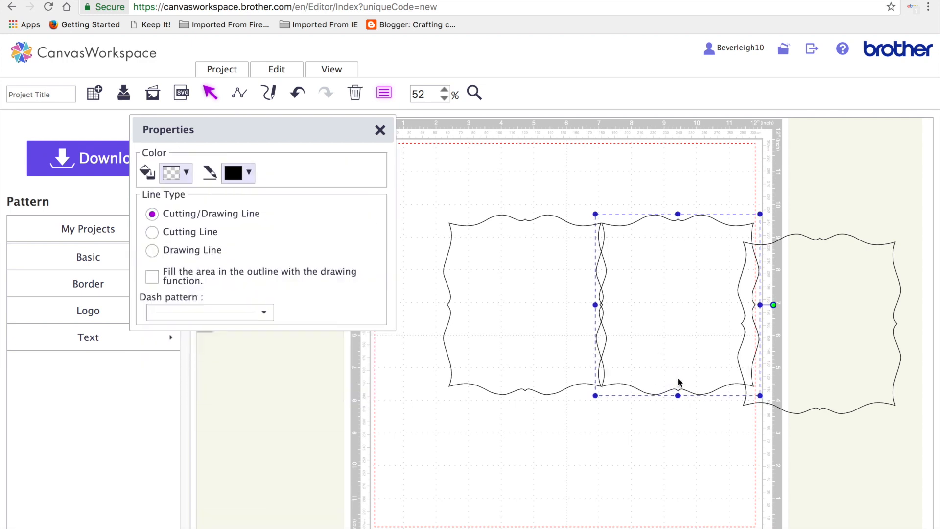
pyautogui.press('Left')
pyautogui.press('Left')
pyautogui.press('Left')
pyautogui.press('Left')
pyautogui.press('Left')
pyautogui.press('Left')
pyautogui.press('Left')
pyautogui.press('Left')
pyautogui.press('Left')
pyautogui.press('Left')
pyautogui.press('Right')
pyautogui.press('Right')
pyautogui.press('Right')
pyautogui.press('Right')
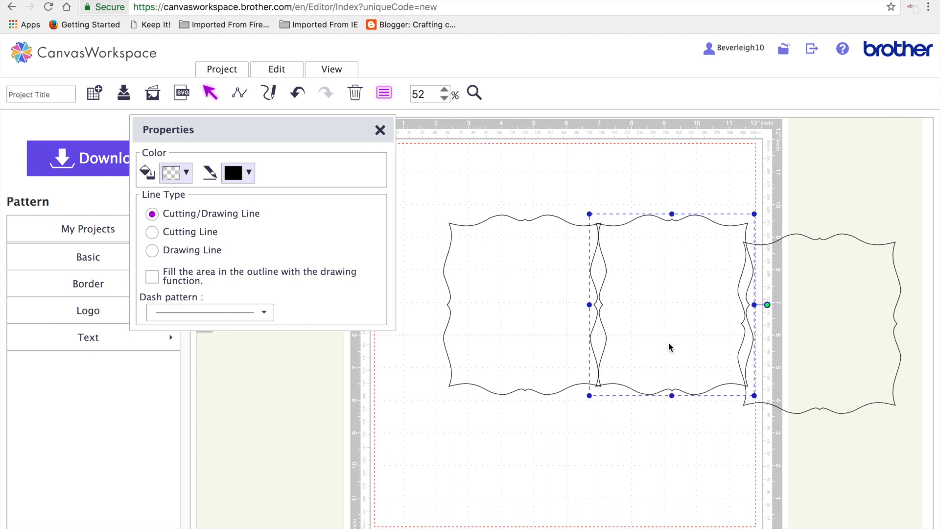
# - Merge the two overlapping frames into a single outline and move it up and left, inside the cutting area
pyautogui.moveTo(465, 164); pyautogui.dragTo(682, 315)
pyautogui.click(286, 67)
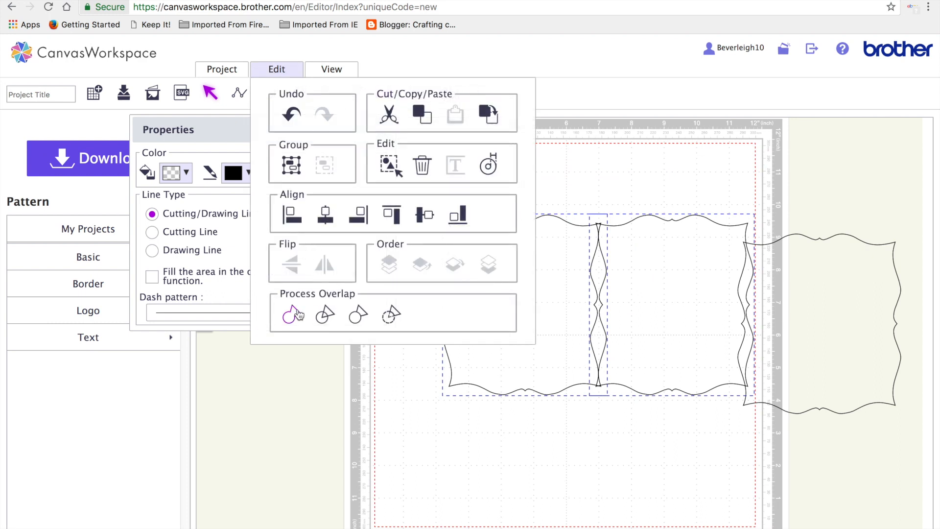
pyautogui.click(299, 315)
pyautogui.click(806, 433)
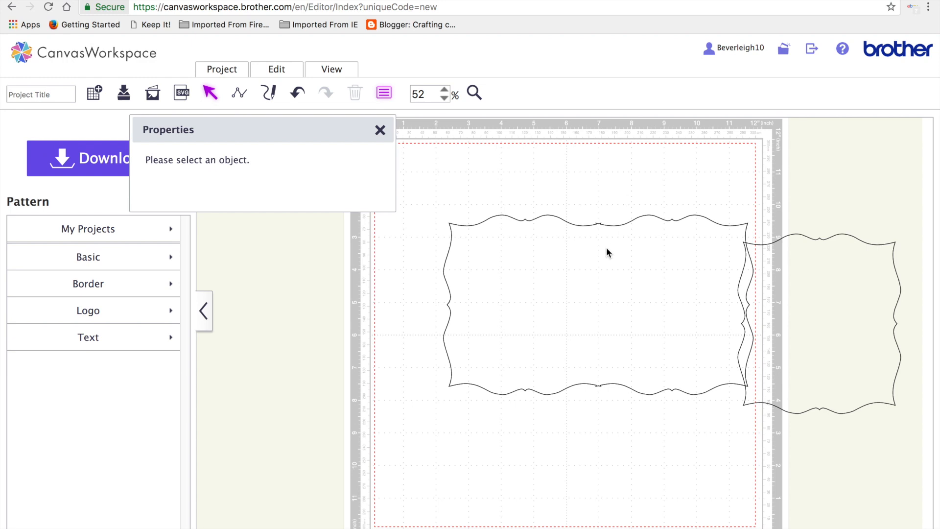
pyautogui.moveTo(463, 169); pyautogui.dragTo(670, 324)
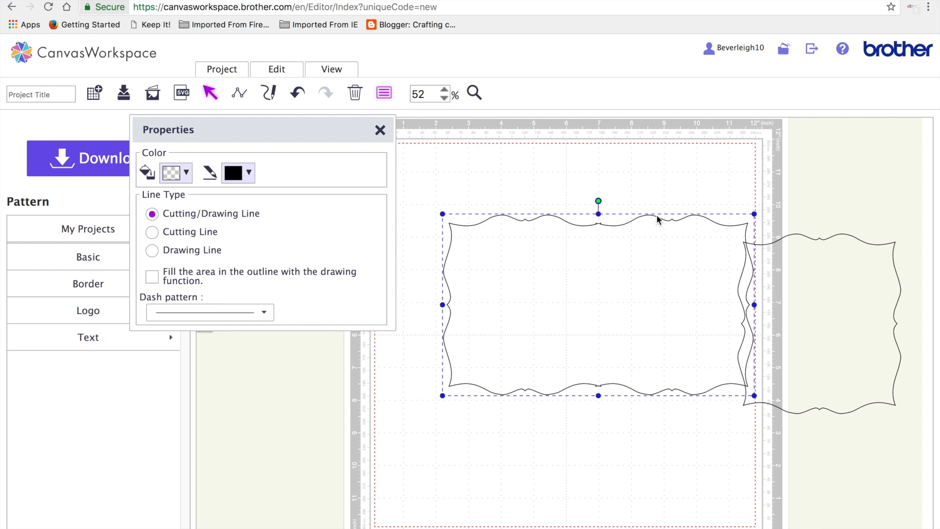
pyautogui.moveTo(657, 216); pyautogui.dragTo(613, 198)
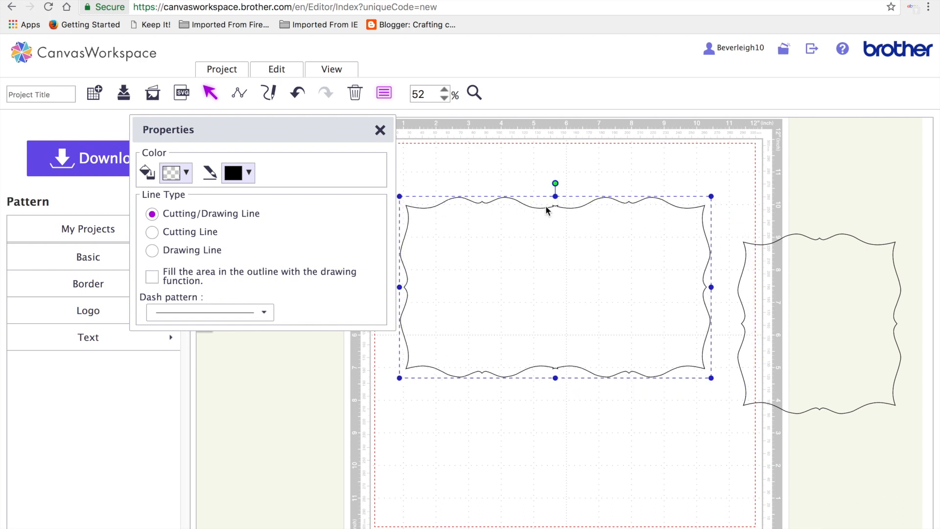
# - Draw a straight vertical line from the merged frame's upper centre notch to its lower centre notch
pyautogui.click(443, 88)
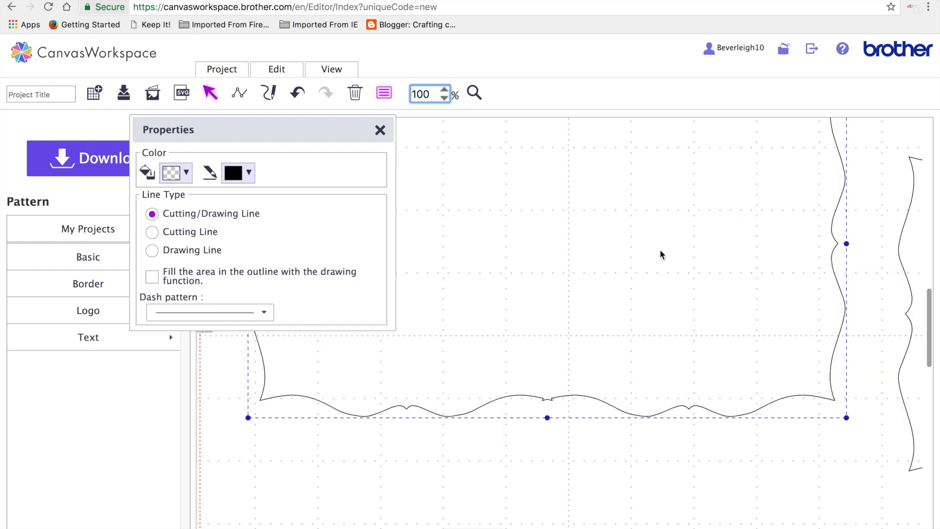
pyautogui.click(547, 400)
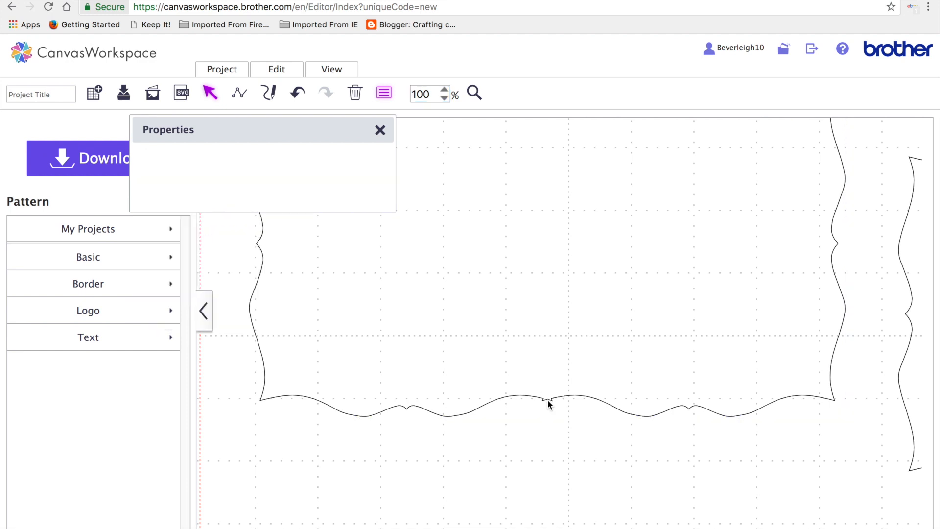
pyautogui.scroll(-5, 553, 402)
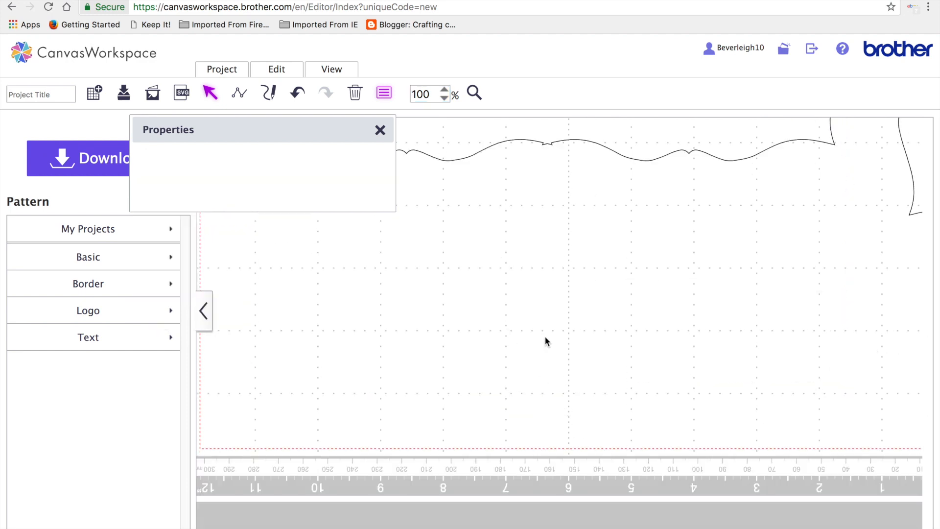
pyautogui.scroll(6, 546, 333)
pyautogui.scroll(2, 548, 327)
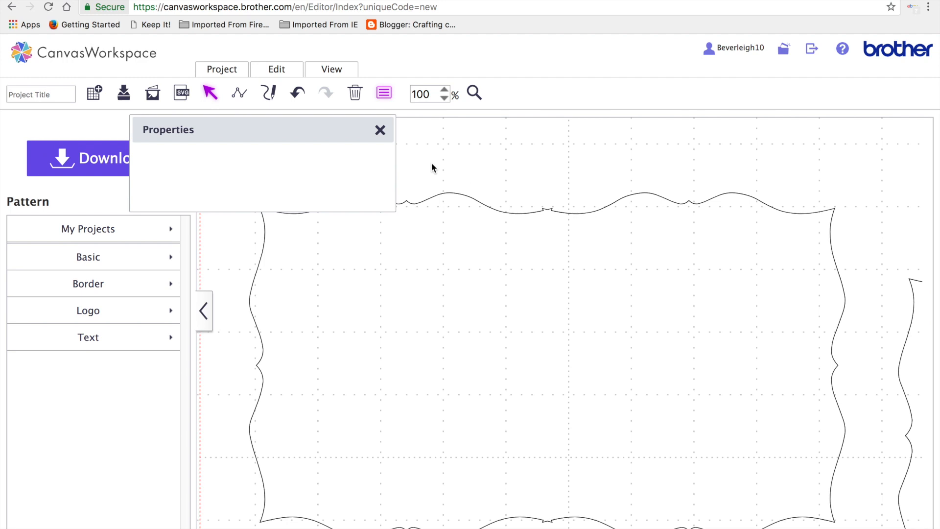
pyautogui.click(240, 92)
pyautogui.moveTo(547, 211); pyautogui.dragTo(548, 522)
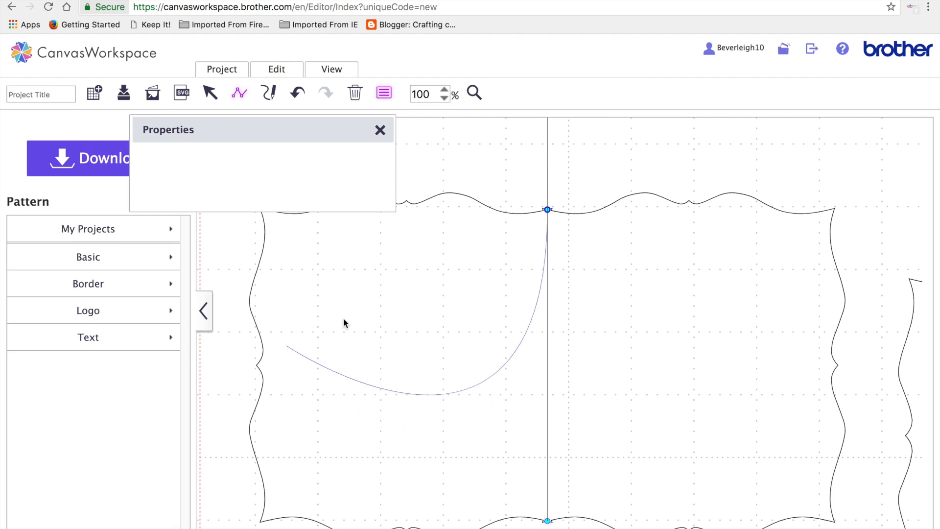
pyautogui.doubleClick(547, 522)
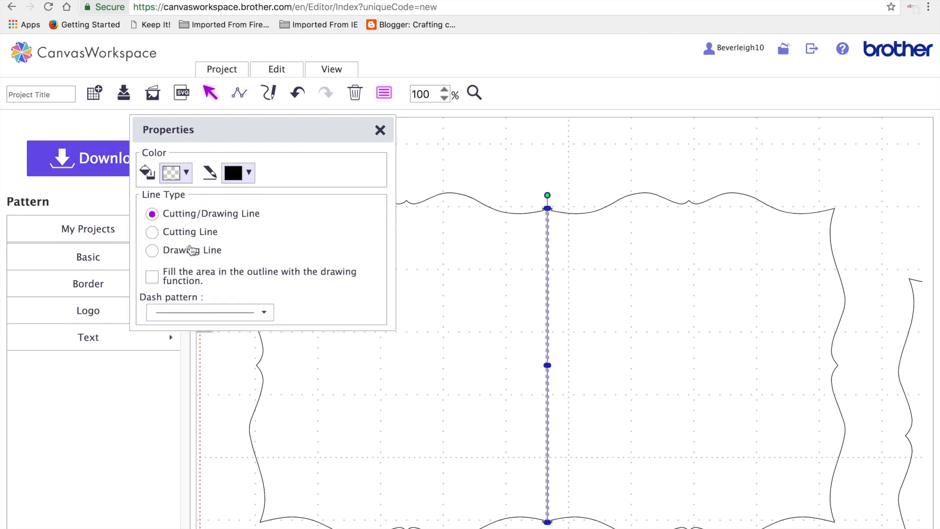
# - Set the centre line to Cutting Line with the widely spaced short-dash pattern, third in the list
pyautogui.click(195, 234)
pyautogui.click(257, 321)
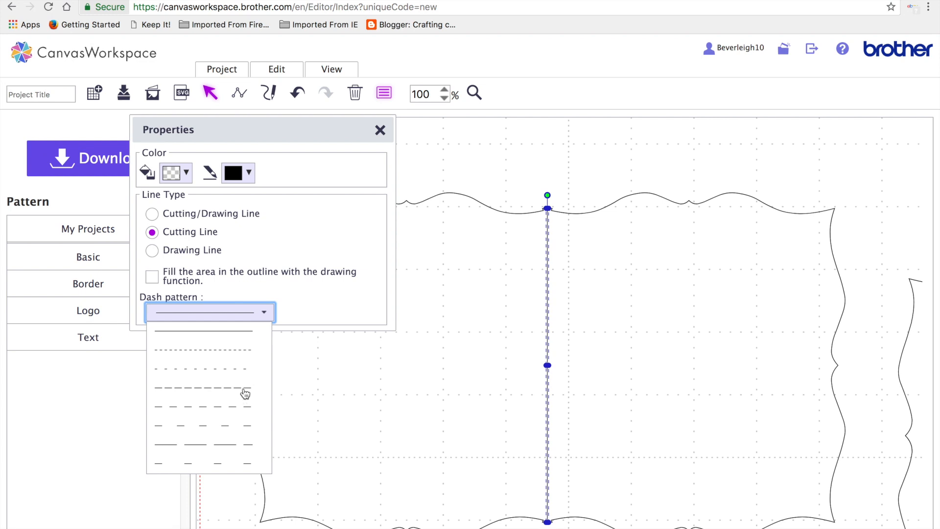
pyautogui.click(241, 370)
pyautogui.click(505, 150)
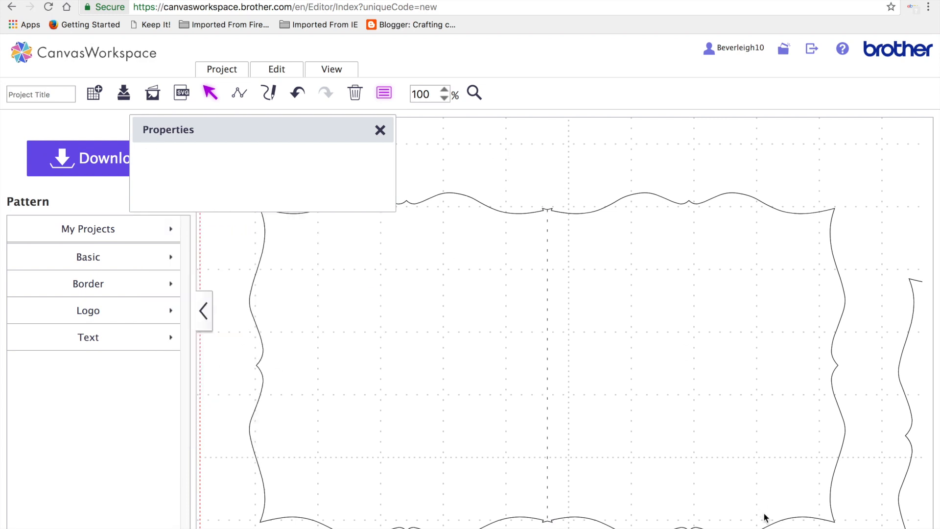
# - Centre the dashed line and the merged frame horizontally on each other and group them
pyautogui.moveTo(831, 528); pyautogui.dragTo(456, 165)
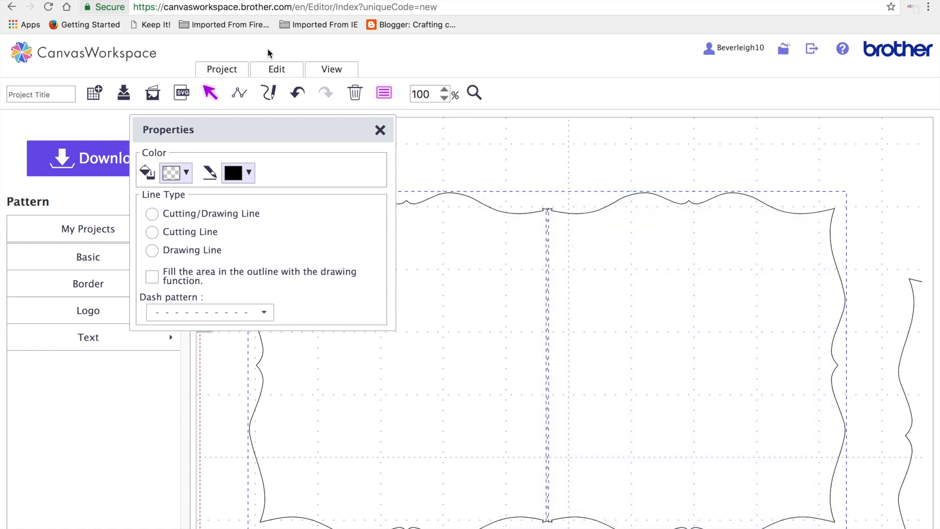
pyautogui.click(278, 69)
pyautogui.click(325, 215)
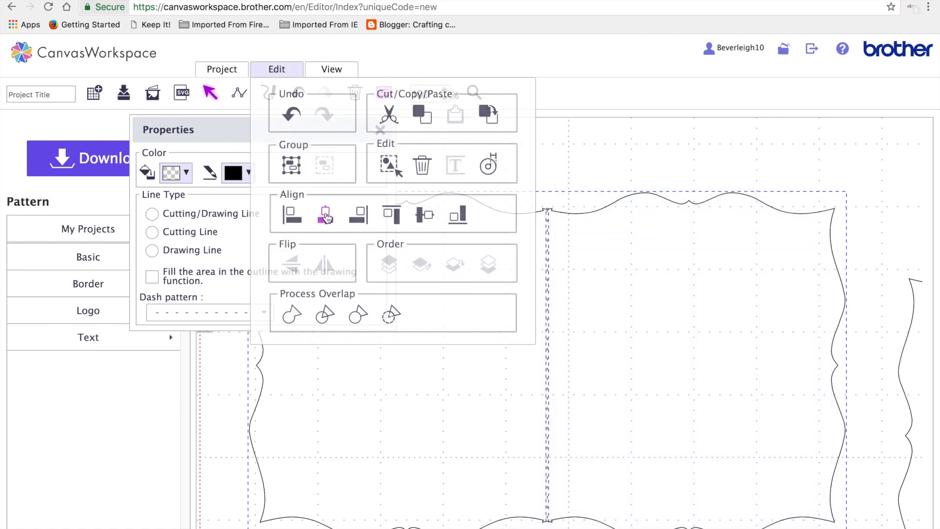
pyautogui.click(272, 69)
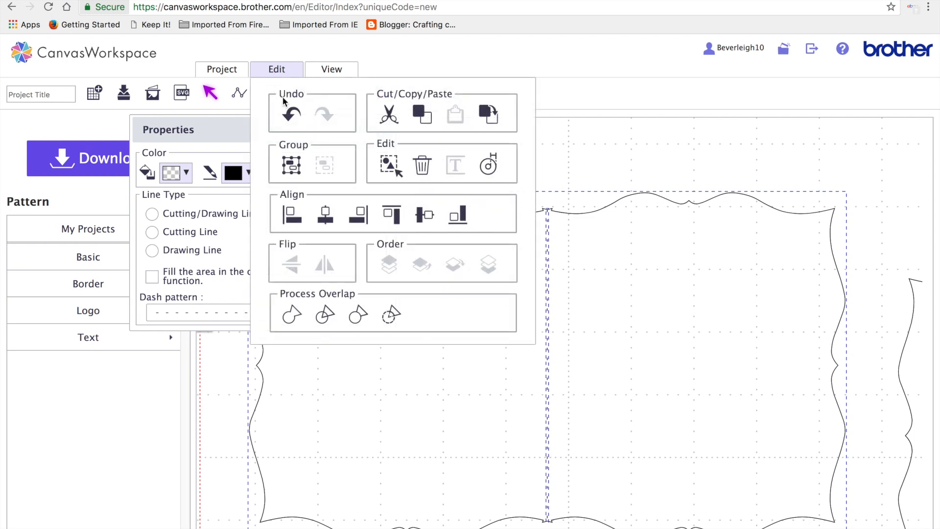
pyautogui.click(295, 164)
pyautogui.click(630, 163)
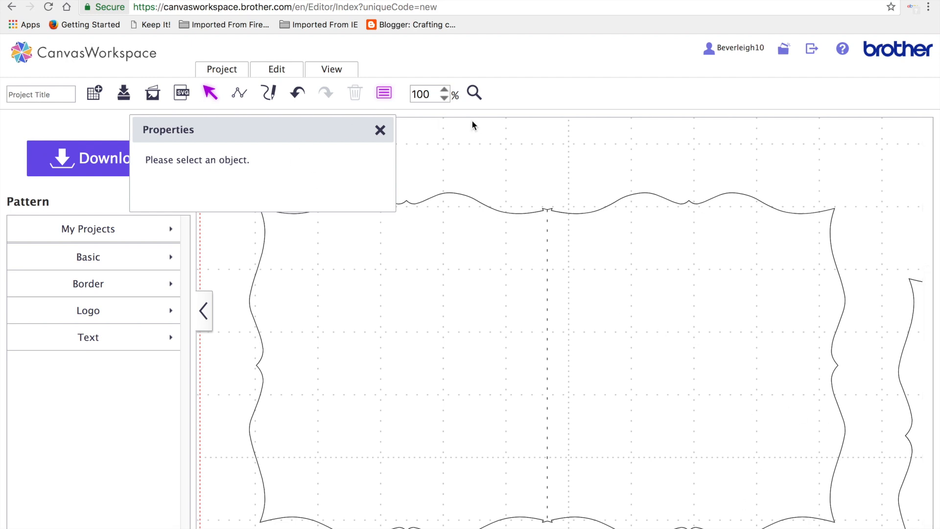
# - Give the separate single frame beside the mat a dark red fill and a bright red outline
pyautogui.click(329, 69)
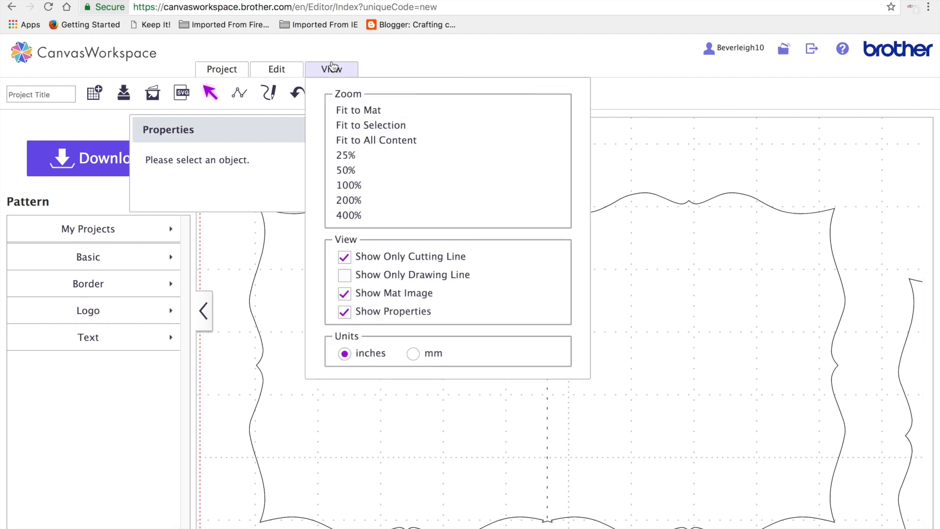
pyautogui.click(380, 115)
pyautogui.click(806, 316)
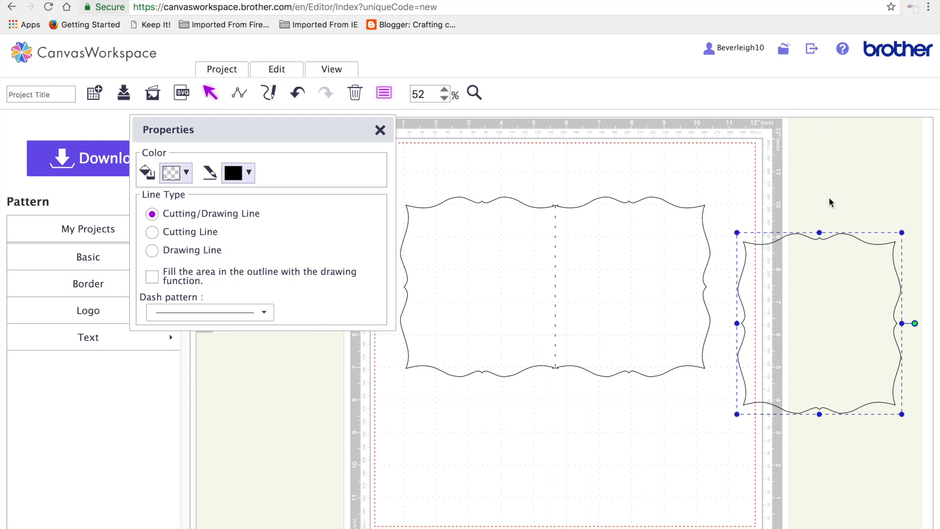
pyautogui.click(889, 244)
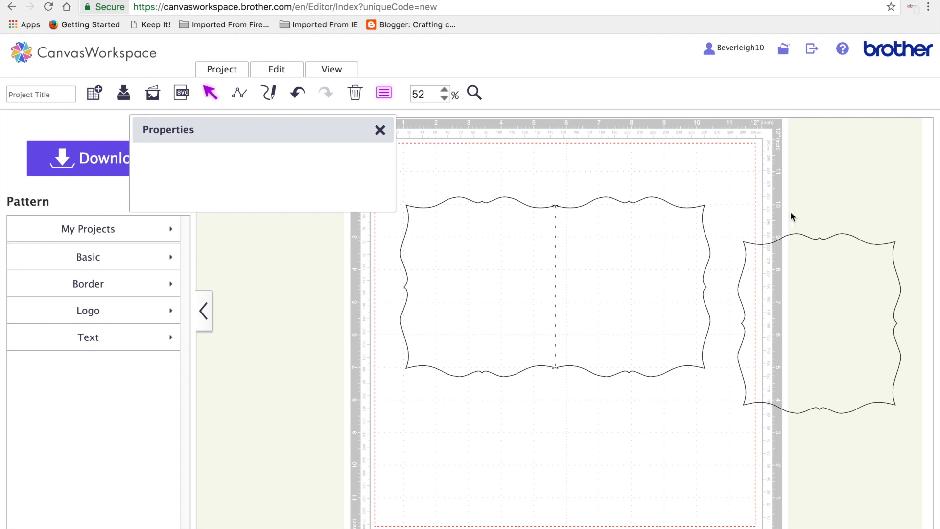
pyautogui.click(813, 237)
pyautogui.click(289, 72)
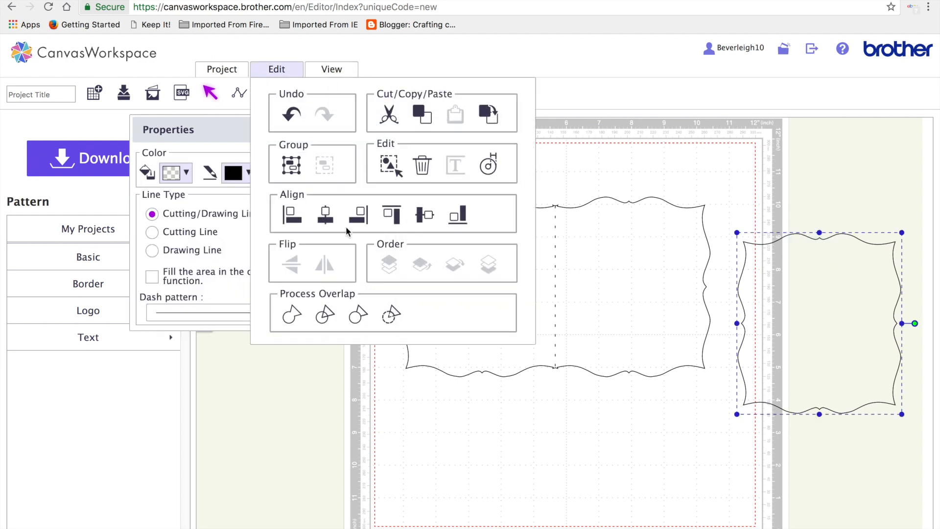
pyautogui.click(186, 172)
pyautogui.click(231, 216)
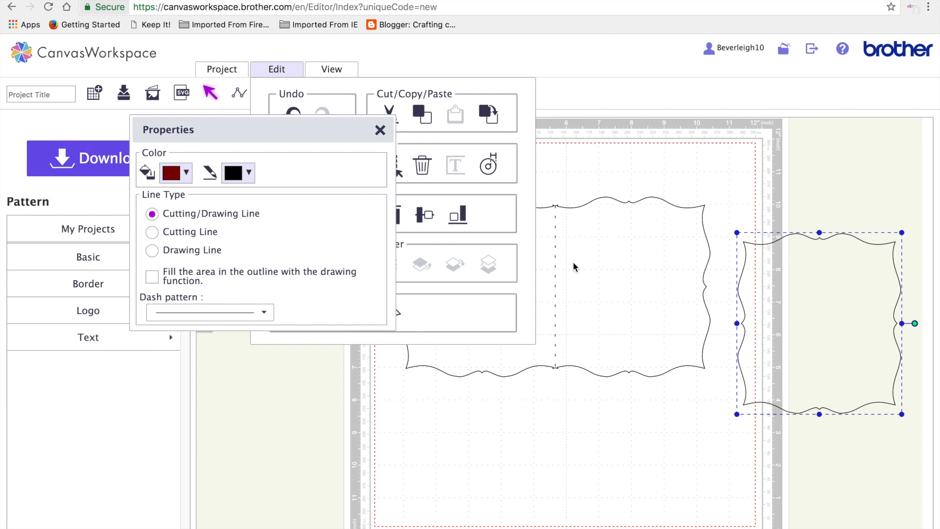
pyautogui.click(250, 179)
pyautogui.click(329, 201)
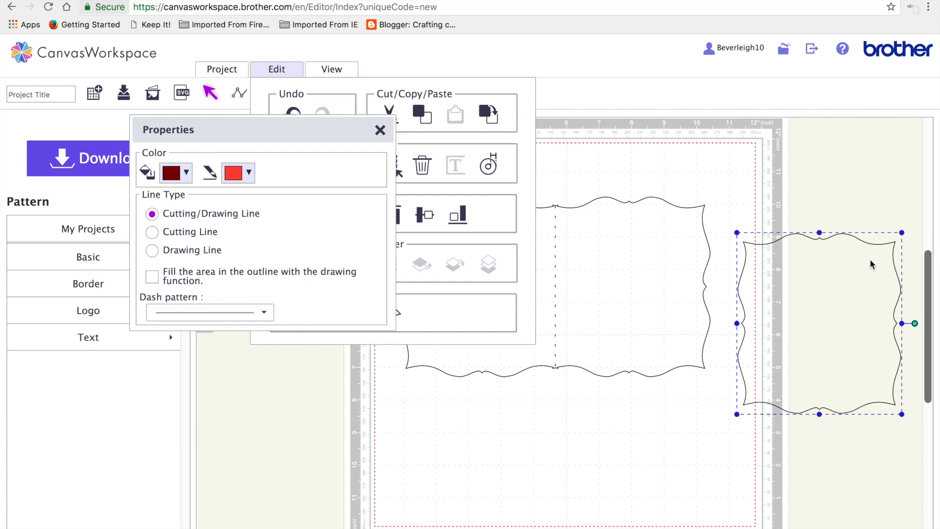
pyautogui.click(518, 182)
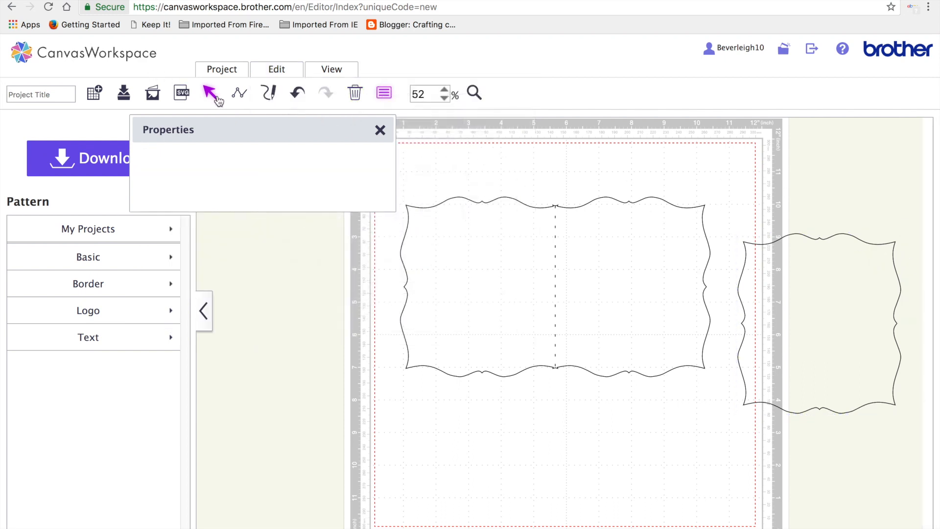
# - Title the project FONT, save it and reload the page
pyautogui.click(37, 89)
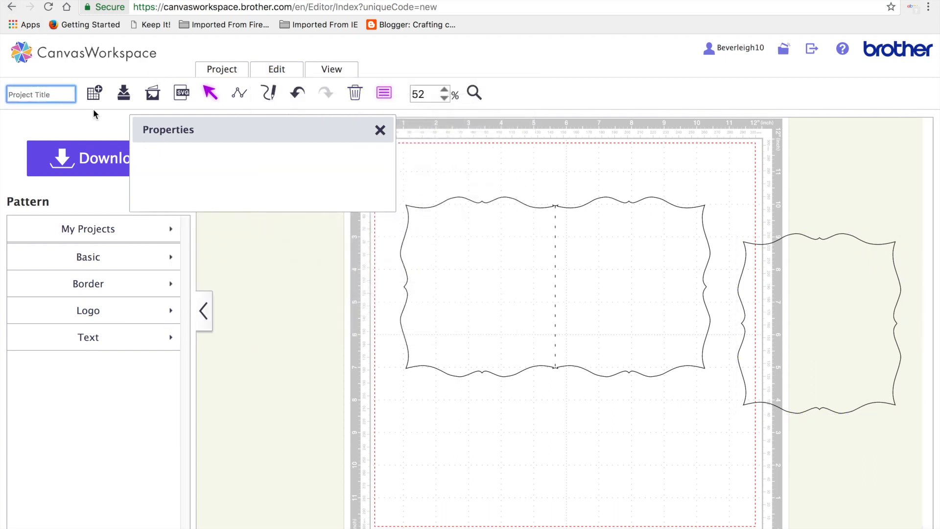
pyautogui.write('FONT')
pyautogui.click(124, 95)
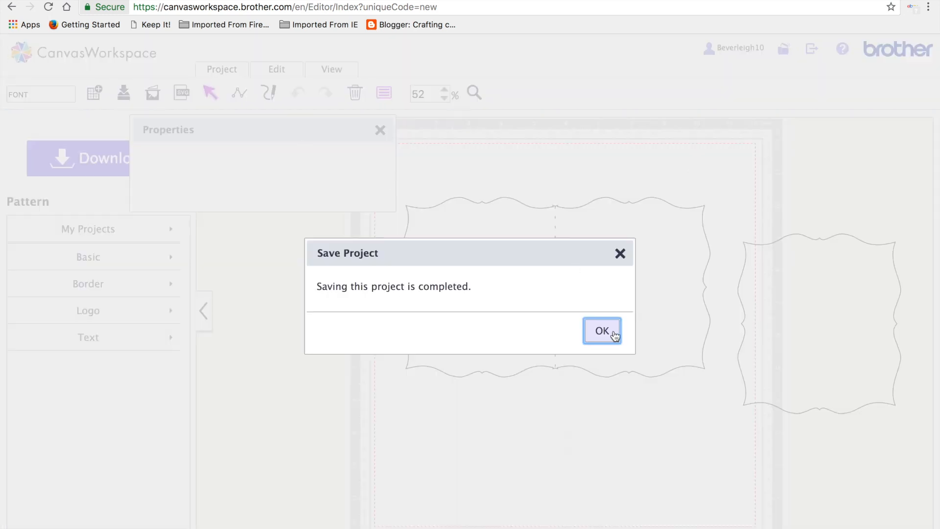
pyautogui.click(614, 335)
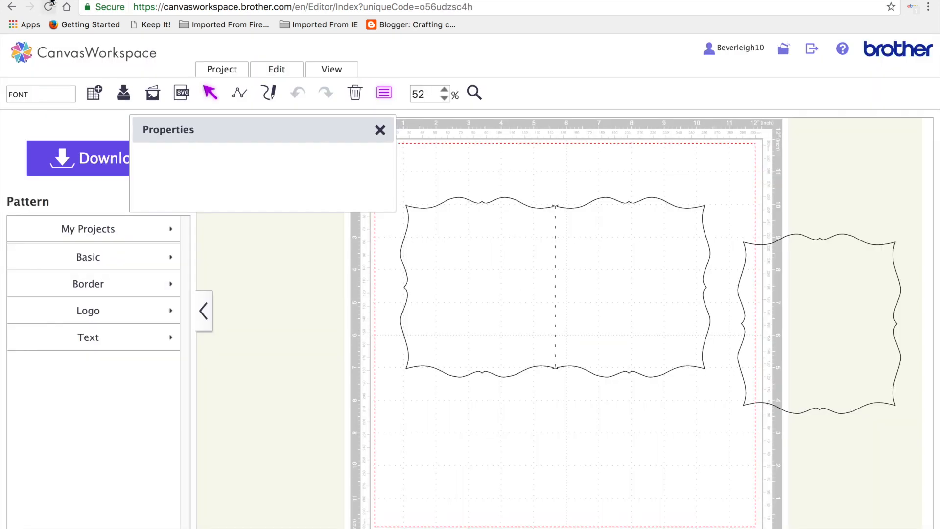
pyautogui.click(48, 7)
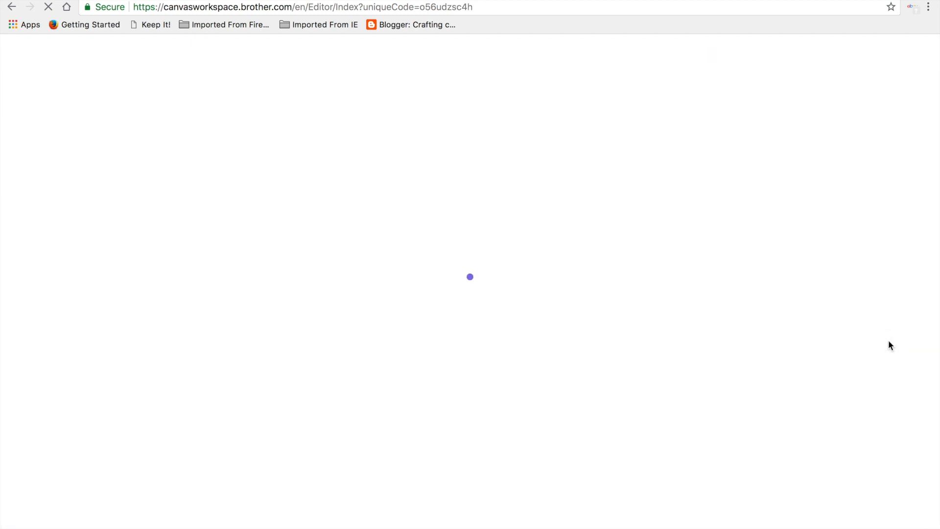
# - Move the grouped double frame up over the mat's upper edge and place the dark red frame below it, in the mat's lower right area
pyautogui.moveTo(754, 286); pyautogui.dragTo(630, 384)
pyautogui.click(455, 210)
pyautogui.click(552, 238)
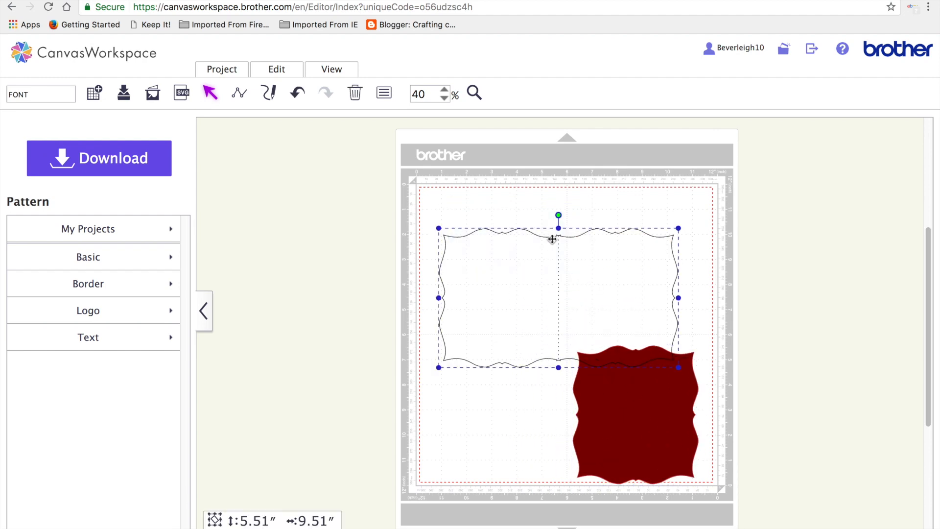
pyautogui.moveTo(553, 242)
pyautogui.mouseDown()
pyautogui.moveTo(533, 193)
pyautogui.moveTo(563, 189)
pyautogui.mouseUp()
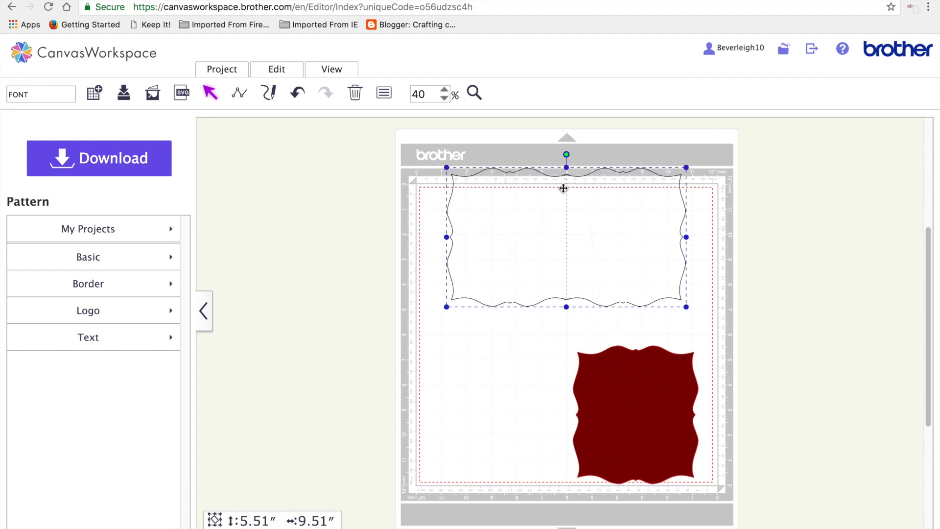
pyautogui.moveTo(652, 398); pyautogui.dragTo(544, 361)
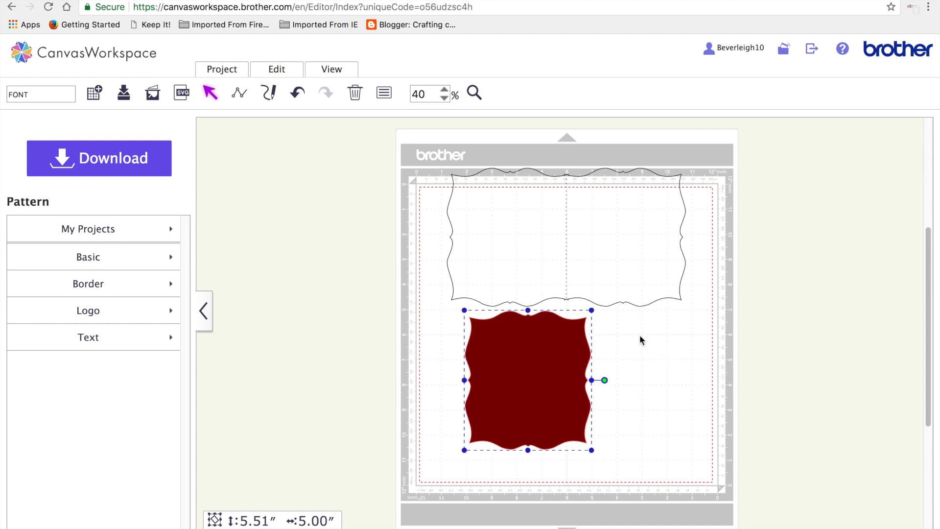
pyautogui.moveTo(541, 392); pyautogui.dragTo(652, 405)
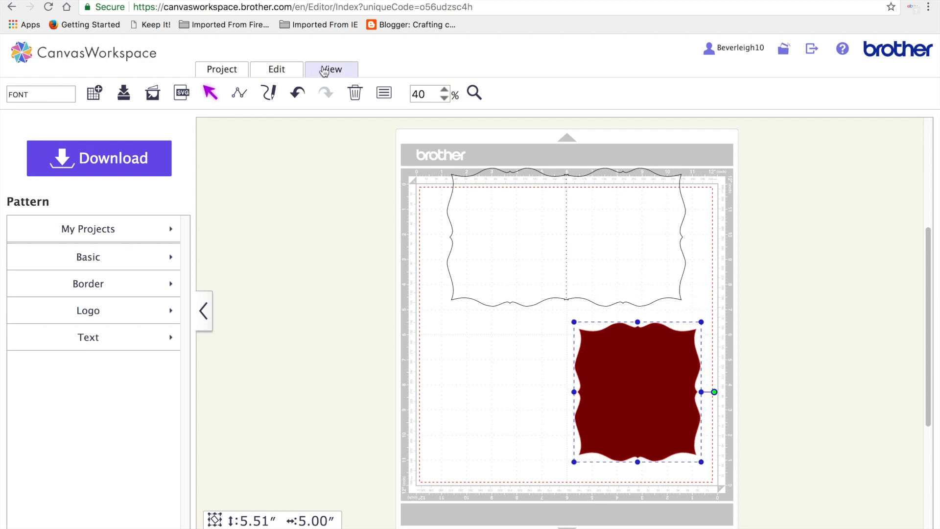
pyautogui.hotkey('ctrl', 'v')
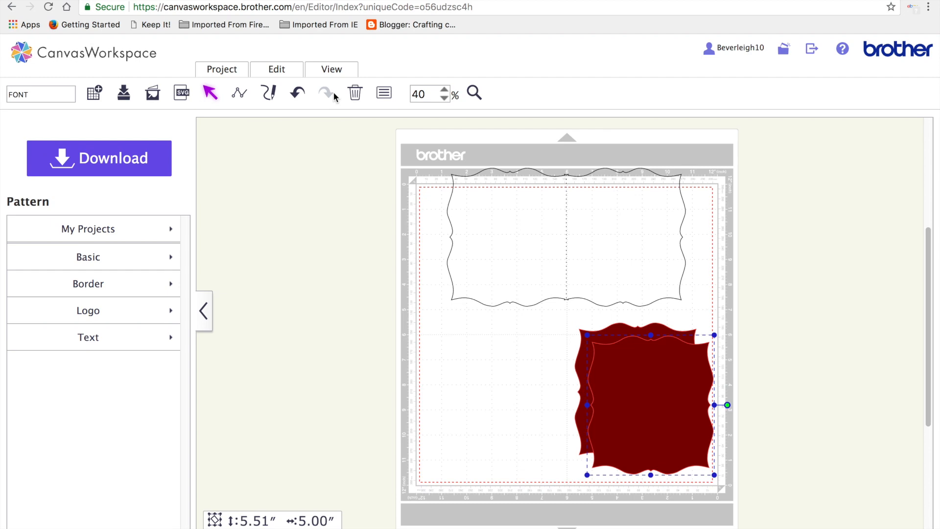
pyautogui.click(390, 93)
pyautogui.click(308, 261)
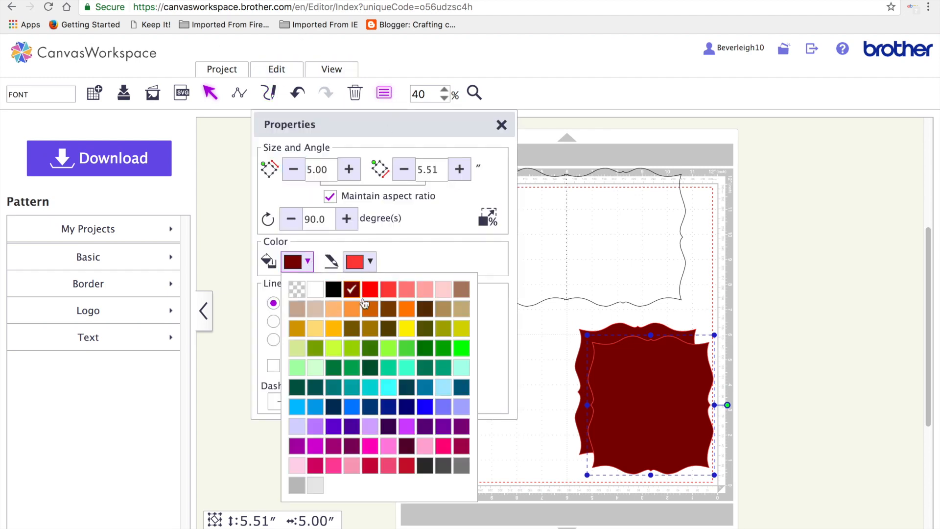
pyautogui.click(676, 380)
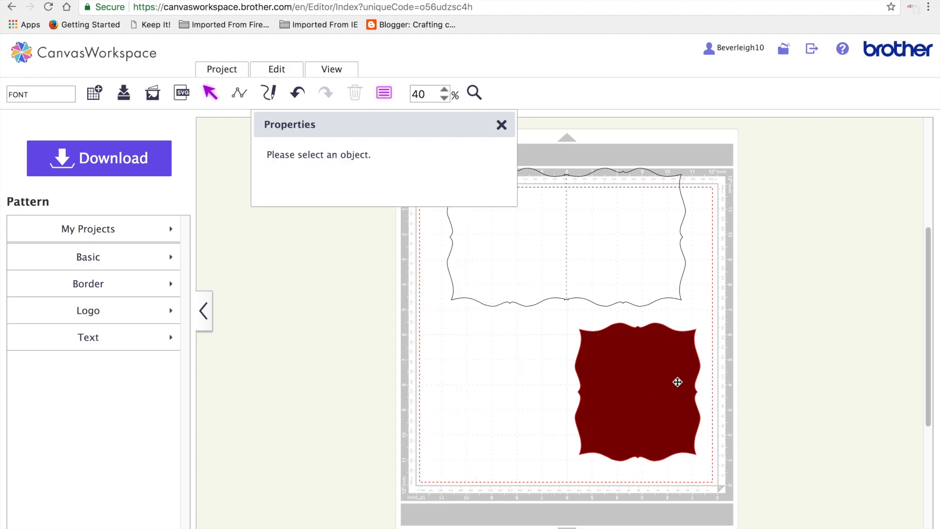
# - Create an inward offset line inside the dark red frame with 0.04 inches spacing and round corners, leaving the original line as is
pyautogui.click(635, 385)
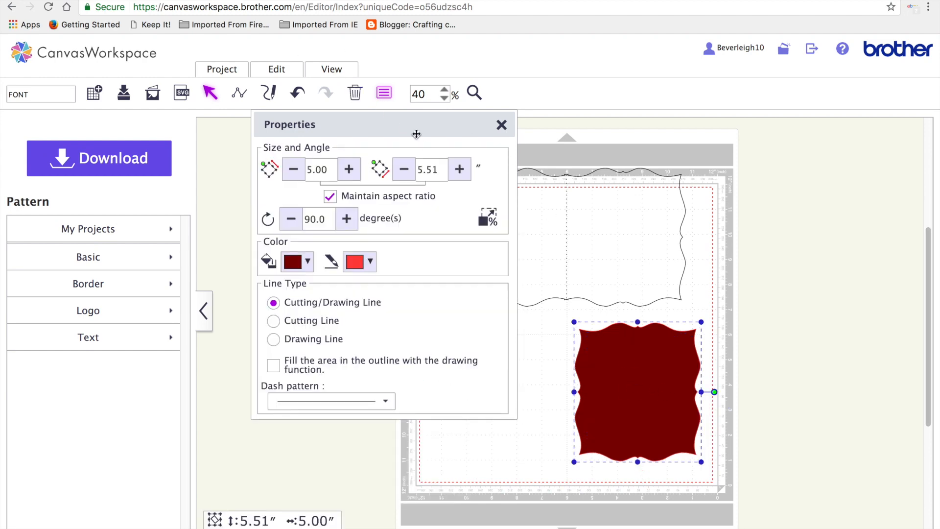
pyautogui.click(277, 69)
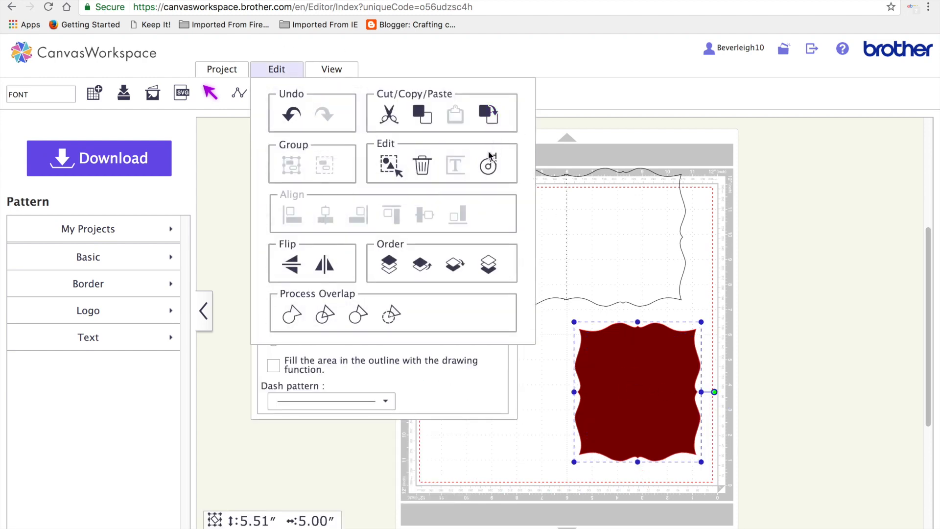
pyautogui.click(488, 164)
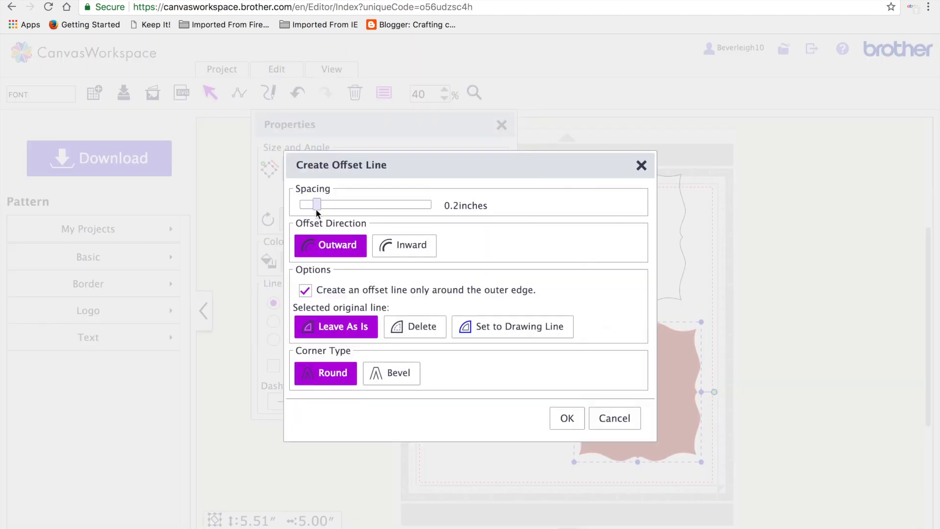
pyautogui.moveTo(317, 211); pyautogui.dragTo(289, 213)
pyautogui.click(409, 247)
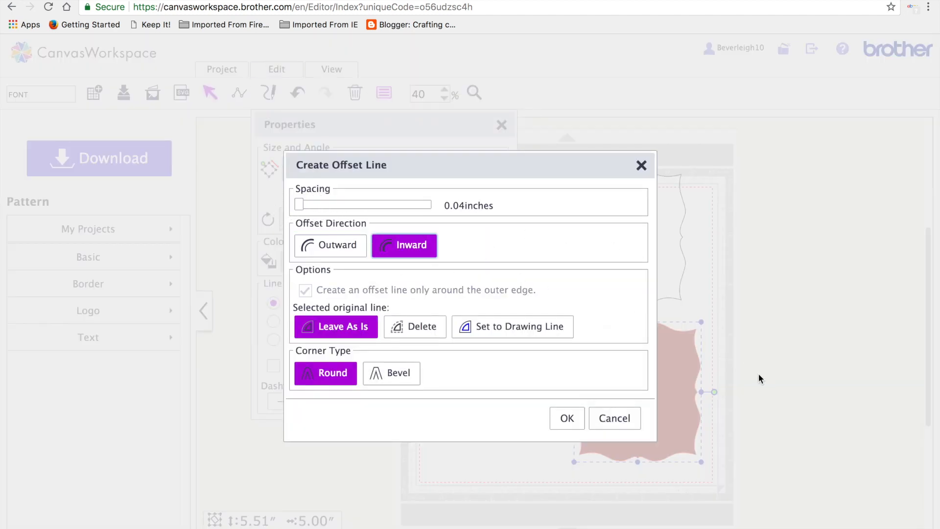
pyautogui.click(567, 418)
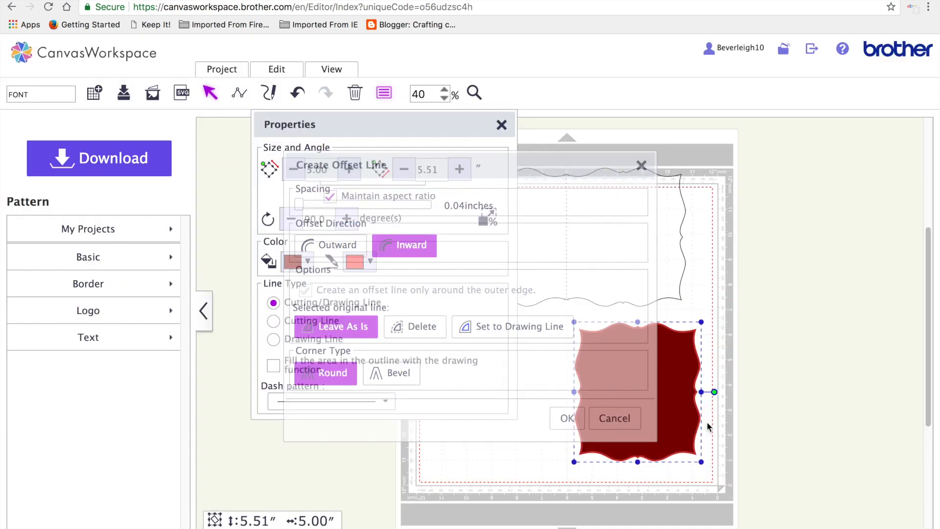
# - Fill the original outer frame with orange and pull the dark red inward offset shape aside to its left
pyautogui.click(303, 263)
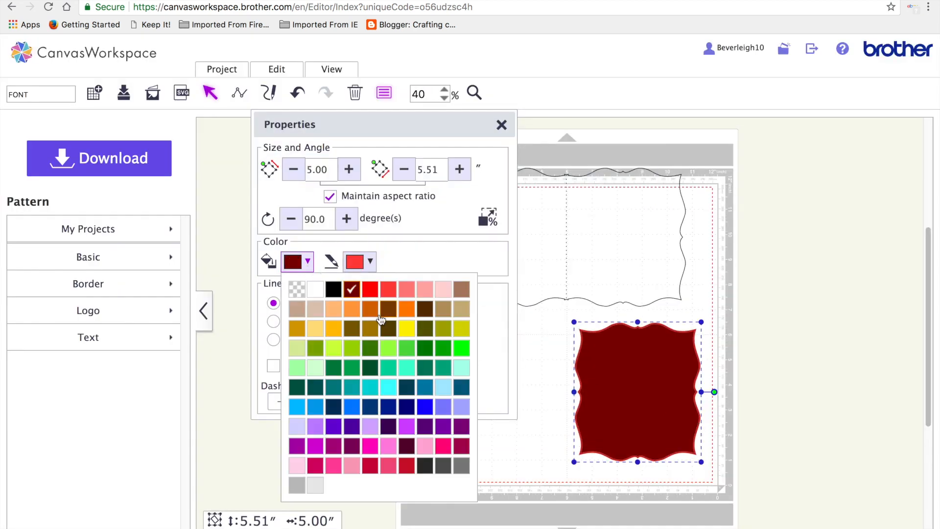
pyautogui.click(373, 312)
pyautogui.moveTo(619, 362); pyautogui.dragTo(523, 360)
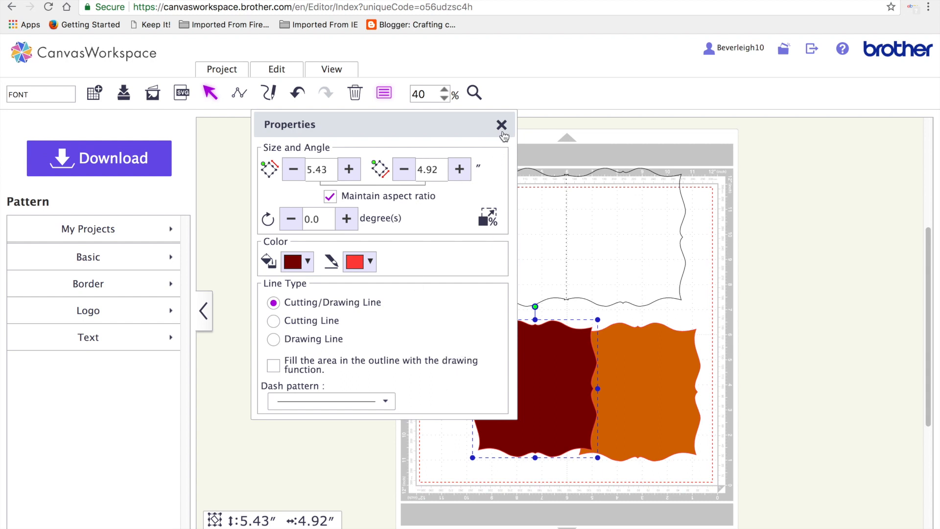
# - Move the dark red frame and the orange frame off the mat, placing them one above the other beside its right edge
pyautogui.click(501, 128)
pyautogui.moveTo(527, 355); pyautogui.dragTo(809, 197)
pyautogui.moveTo(696, 394)
pyautogui.mouseDown()
pyautogui.moveTo(842, 384)
pyautogui.moveTo(841, 376)
pyautogui.mouseUp()
# - Move the grouped double frame to the middle of the mat and rotate it to 90 degrees
pyautogui.moveTo(480, 147)
pyautogui.mouseDown()
pyautogui.moveTo(612, 245)
pyautogui.moveTo(583, 373)
pyautogui.moveTo(583, 335)
pyautogui.mouseUp()
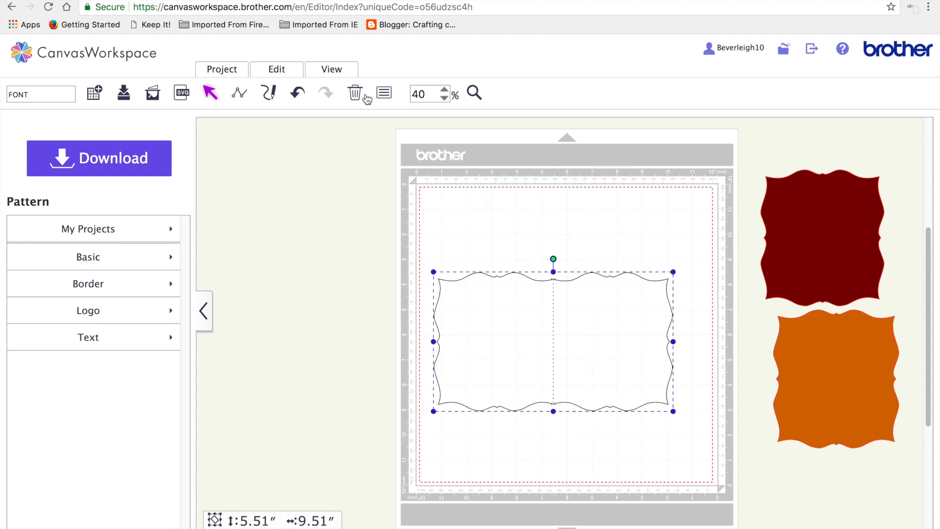
pyautogui.click(384, 95)
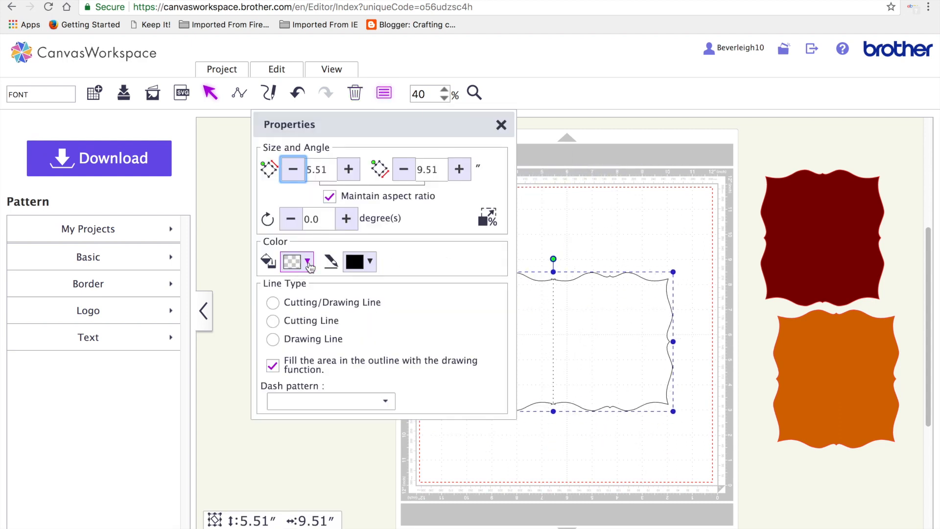
pyautogui.doubleClick(313, 219)
pyautogui.write('9')
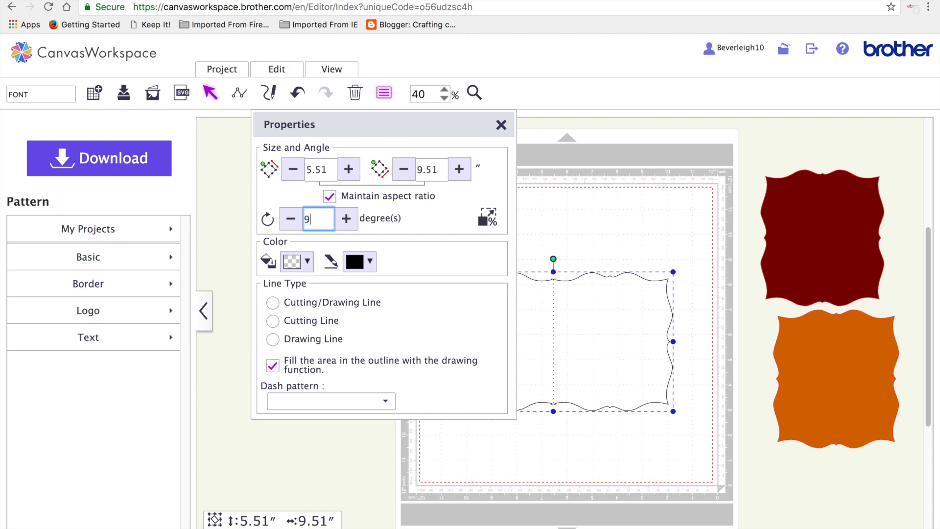
pyautogui.write('0')
pyautogui.press('Return')
pyautogui.click(719, 336)
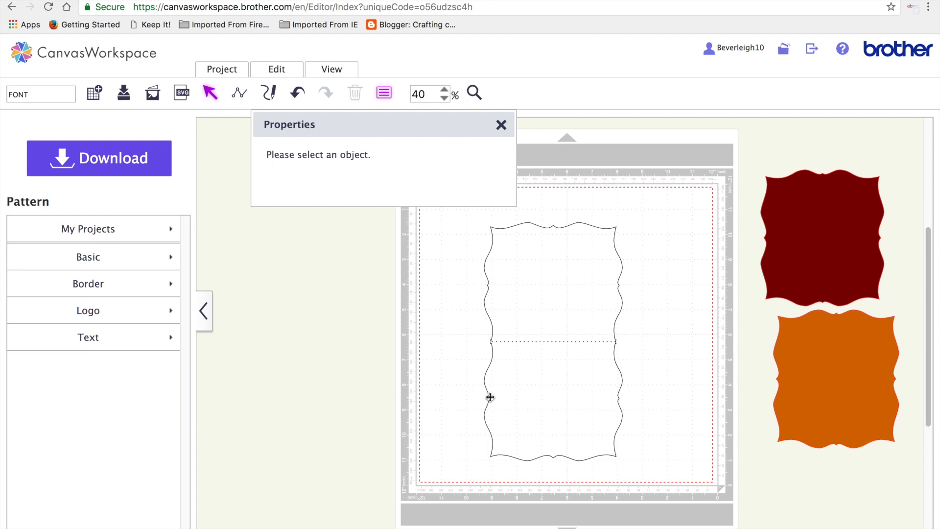
# - Draw a horizontal line about 5.27 inches long across the middle of the card's upper panel and give it the widely spaced dotted dash pattern
pyautogui.click(247, 98)
pyautogui.moveTo(488, 286); pyautogui.dragTo(615, 286)
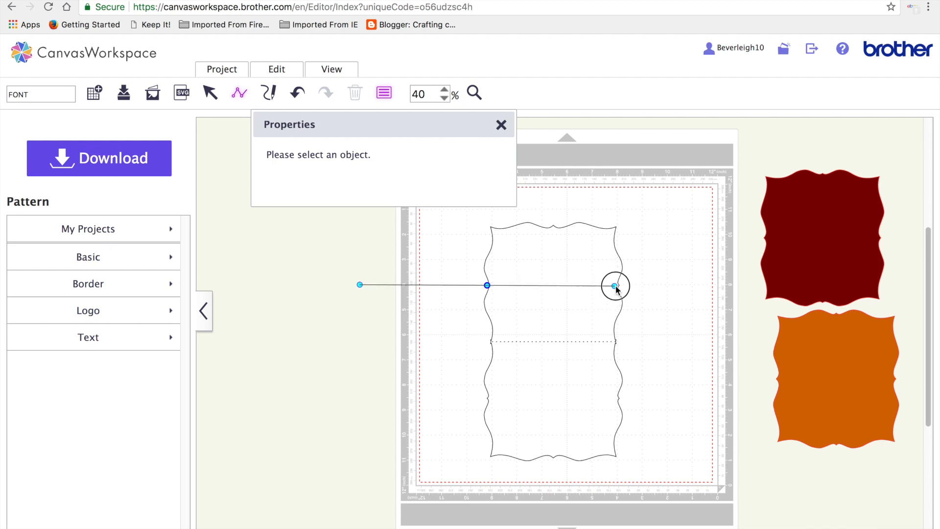
pyautogui.doubleClick(616, 286)
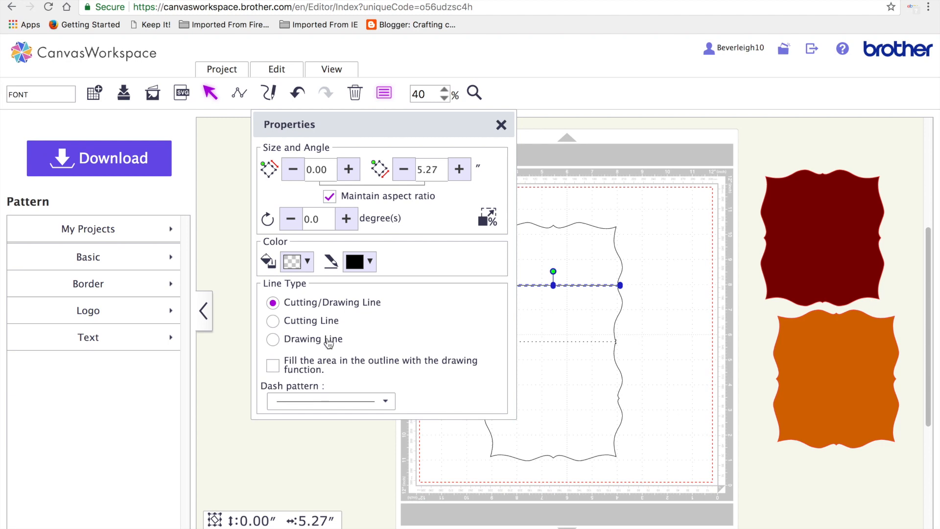
pyautogui.click(384, 401)
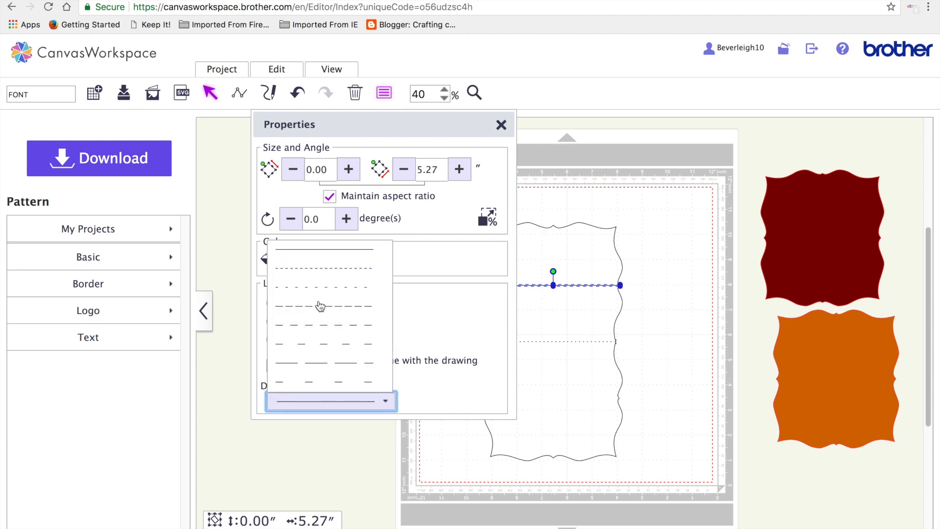
pyautogui.click(321, 294)
pyautogui.click(675, 260)
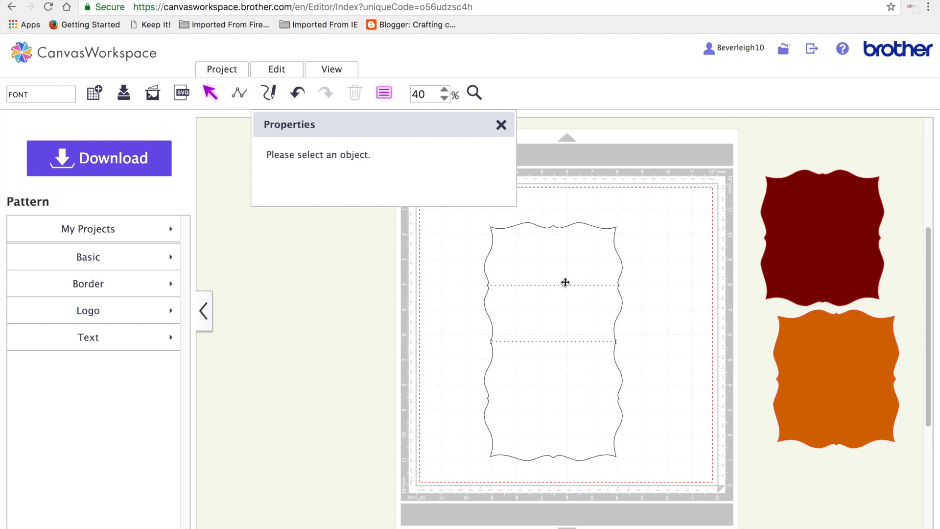
# - Group the new dotted fold line with the double frame card
pyautogui.moveTo(467, 217); pyautogui.dragTo(618, 365)
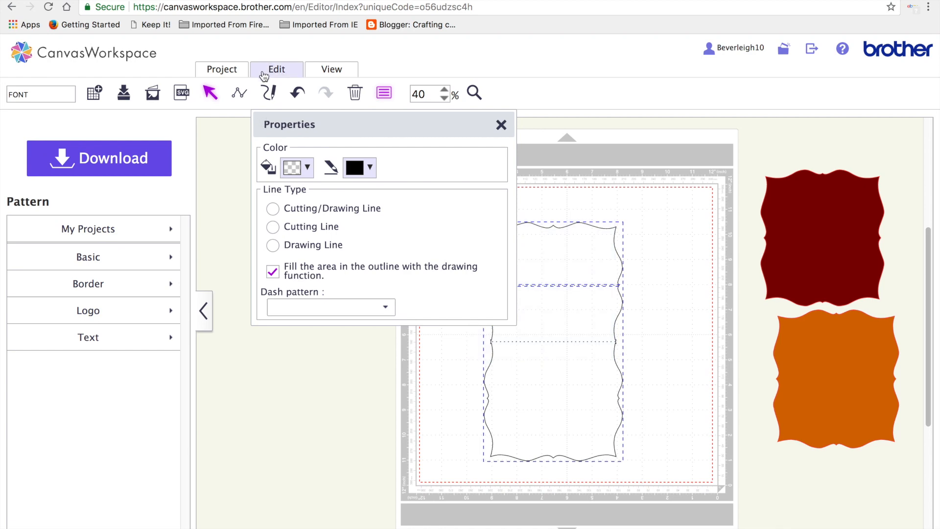
pyautogui.click(272, 70)
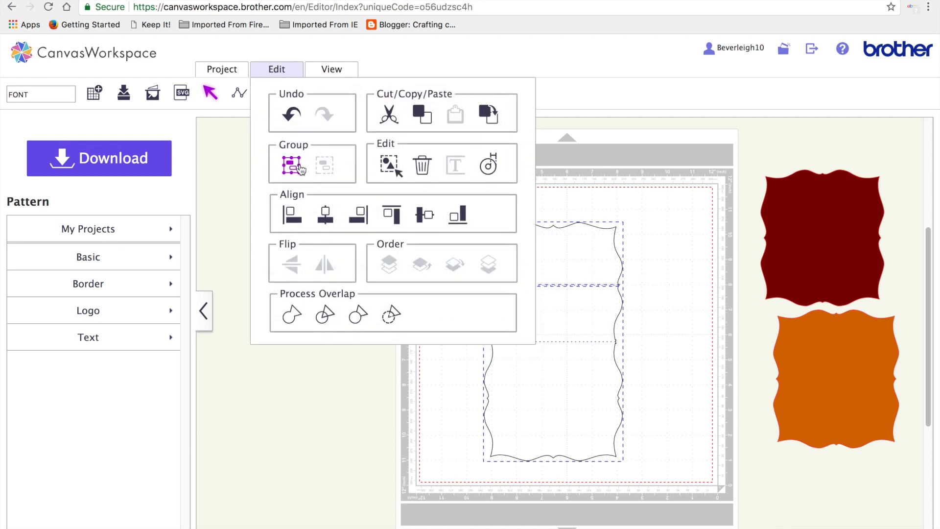
pyautogui.click(300, 167)
pyautogui.click(672, 258)
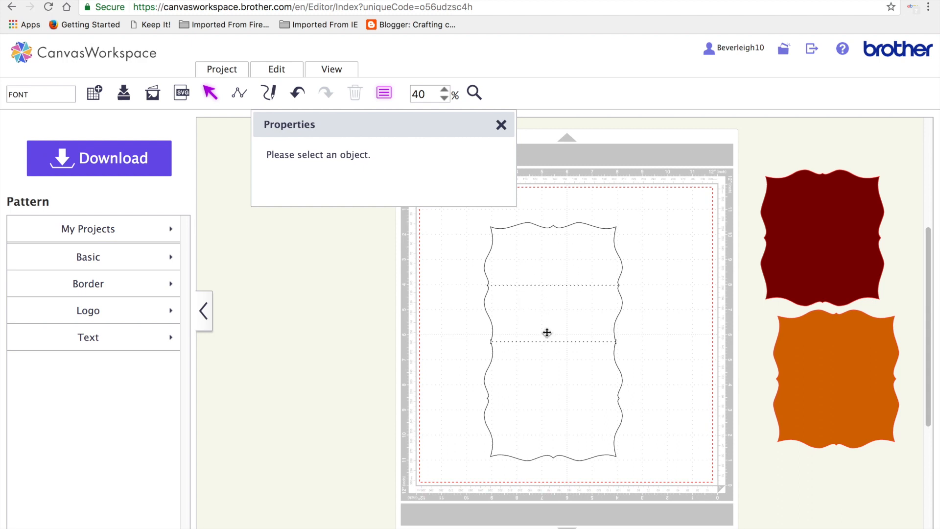
# - Bring the orange frame back onto the mat over the card's upper part and lay the dark red frame on top of it
pyautogui.moveTo(825, 342); pyautogui.dragTo(741, 240)
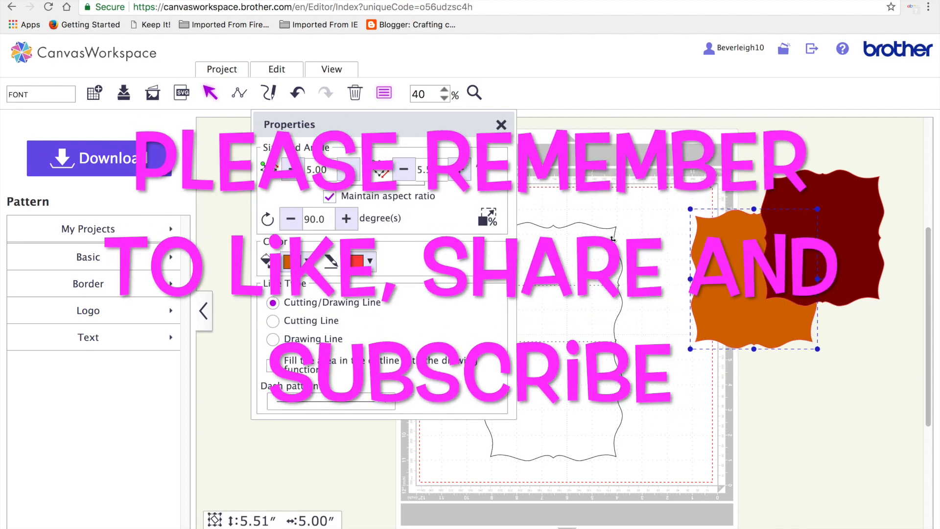
pyautogui.moveTo(415, 127); pyautogui.dragTo(324, 132)
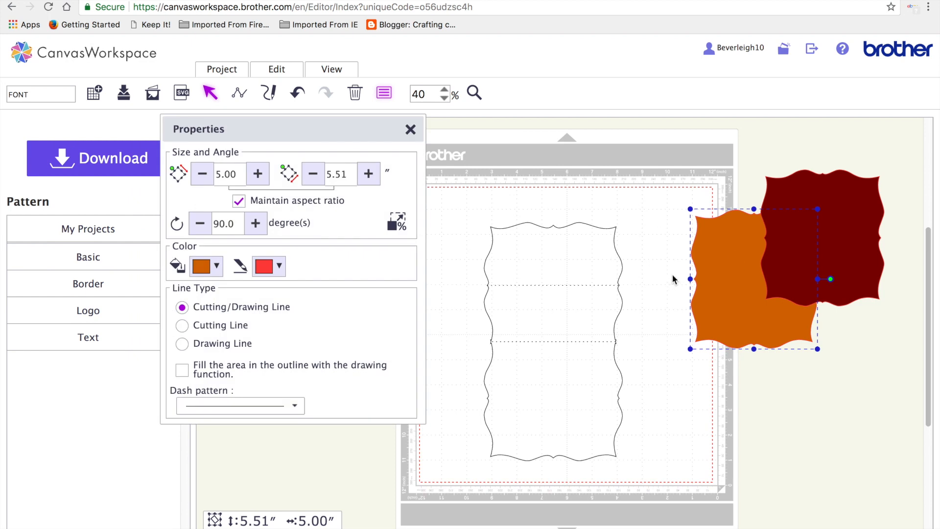
pyautogui.moveTo(714, 279); pyautogui.dragTo(522, 299)
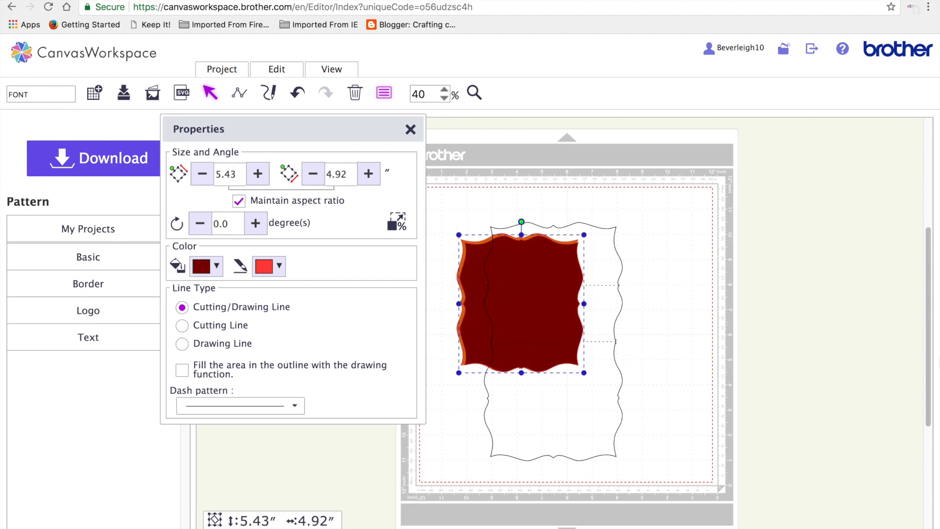